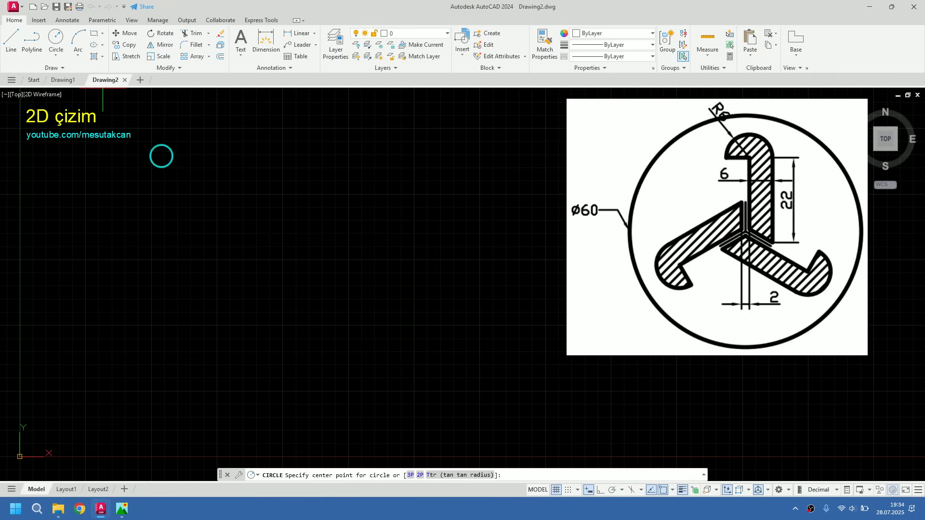
Draw a circle of radius 30 in the empty area beside the reference image, and erase the title text.
left_click(264, 275)
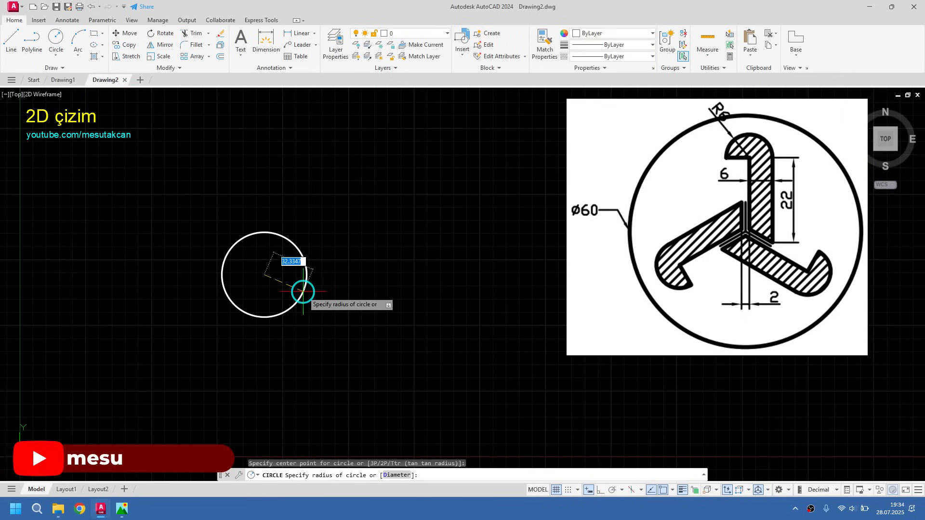
key("Return")
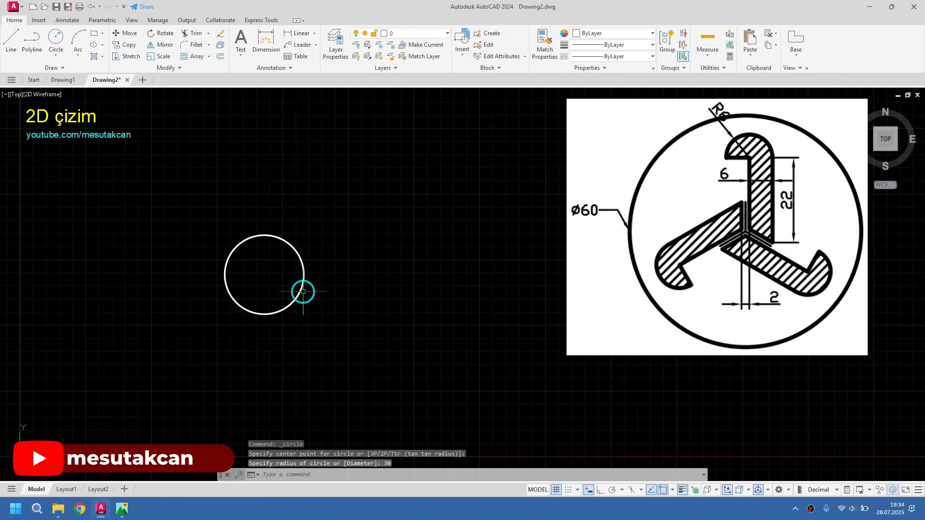
left_click(107, 136)
key("Delete")
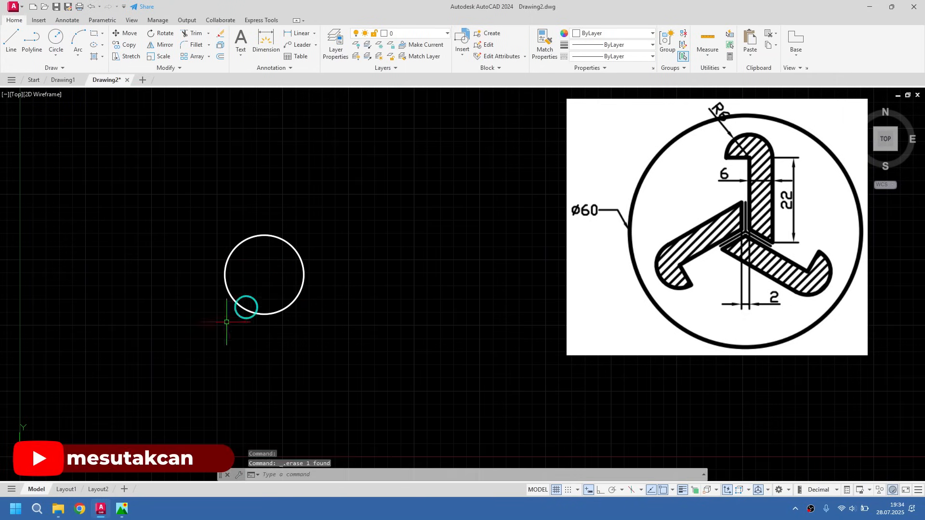
Draw a vertical line from the circle's top quadrant to its centre.
scroll(262, 289, "up", 6)
left_click(673, 260)
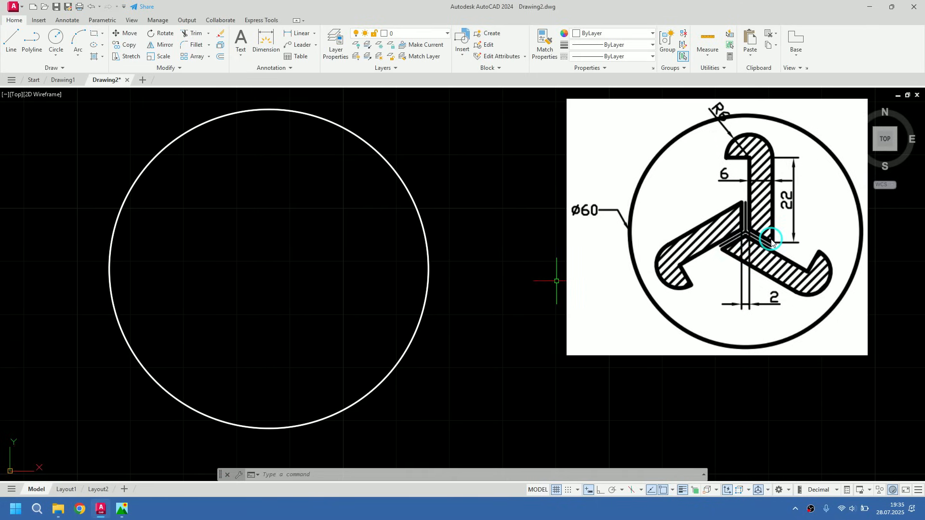
left_click(11, 41)
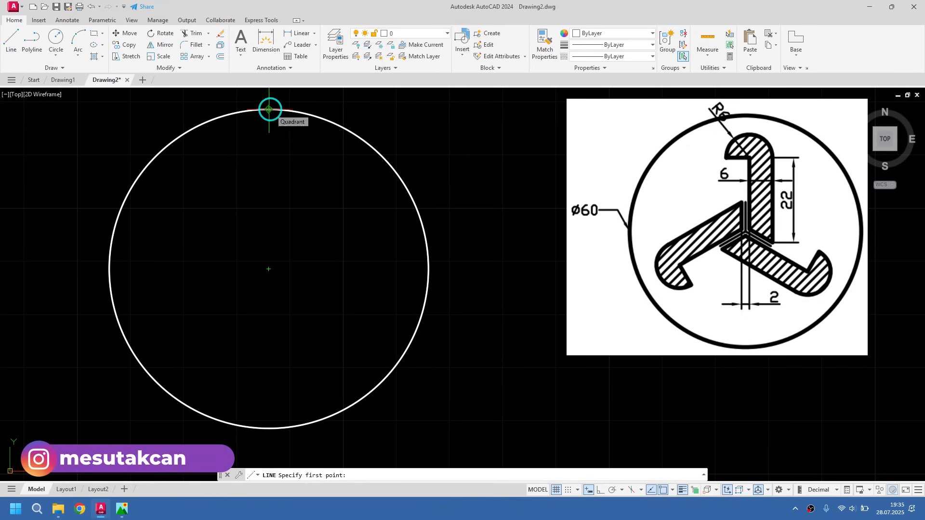
left_click(269, 110)
left_click(269, 269)
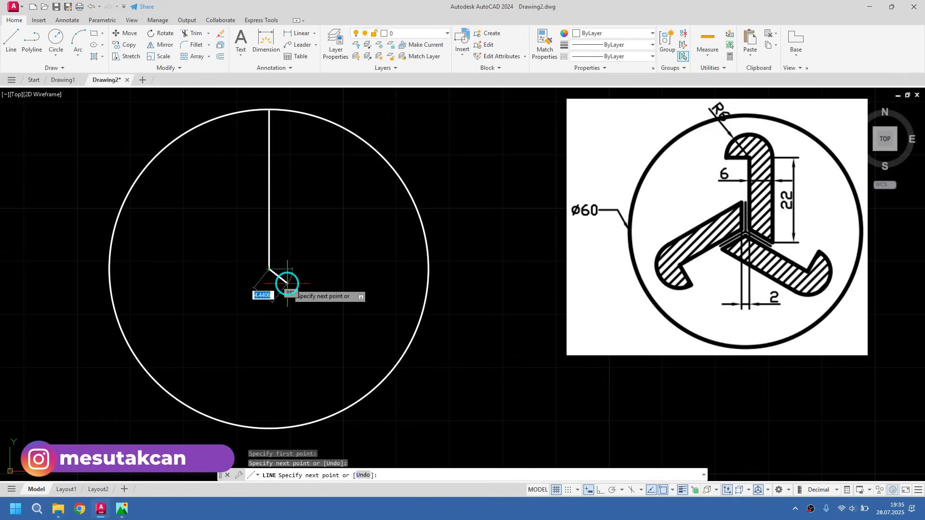
key("Return")
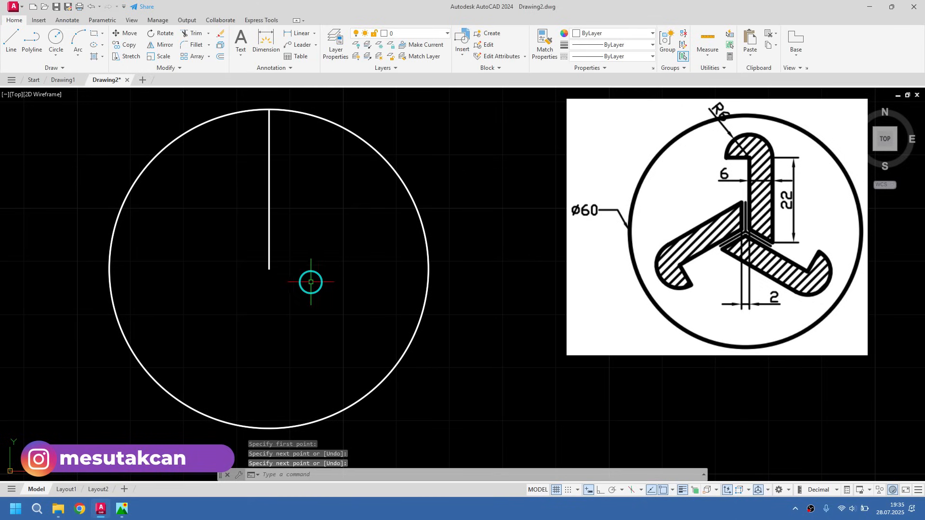
Polar-array the vertical line around the circle's centre with 3 items over 360°.
left_click(270, 253)
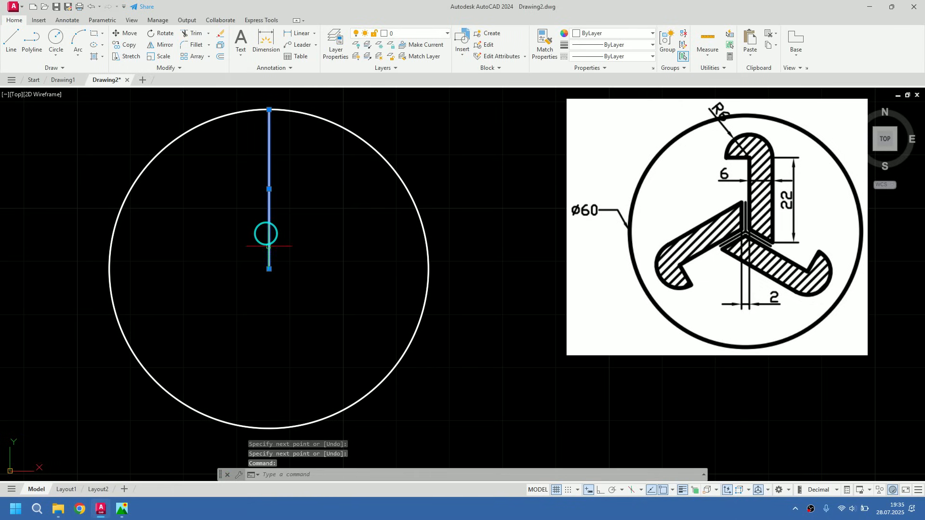
left_click(209, 57)
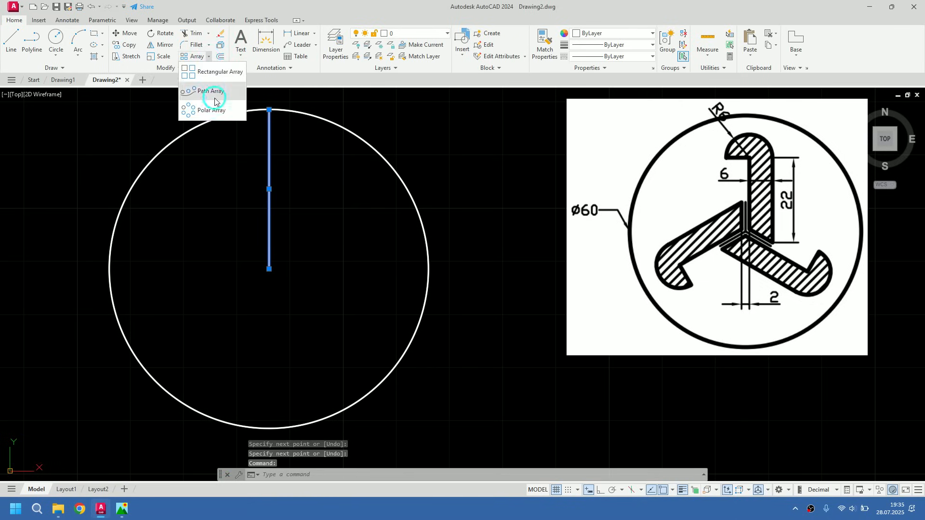
left_click(229, 114)
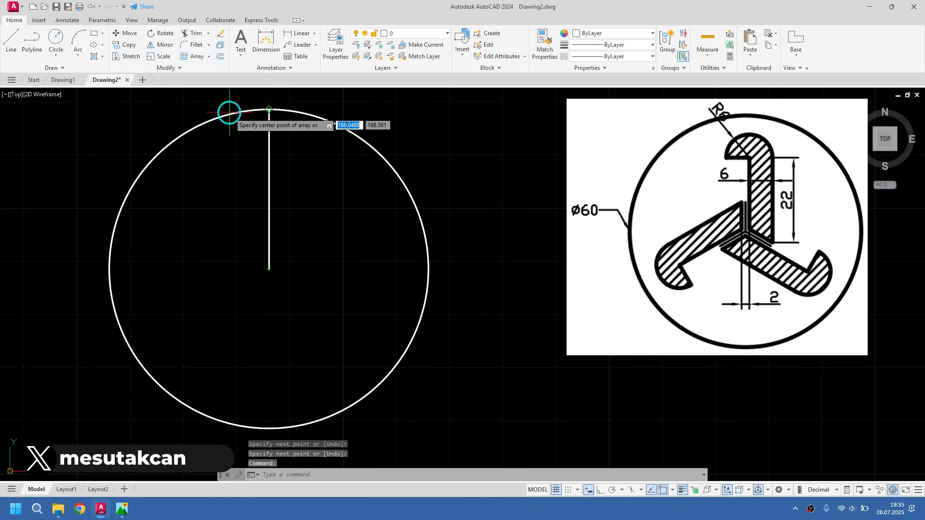
left_click(269, 269)
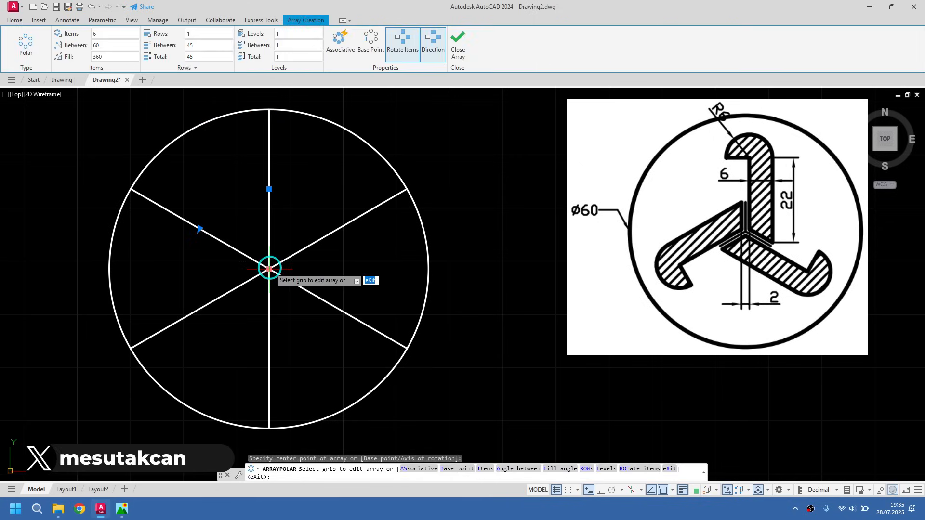
left_click_drag(106, 37, 73, 36)
key("Return")
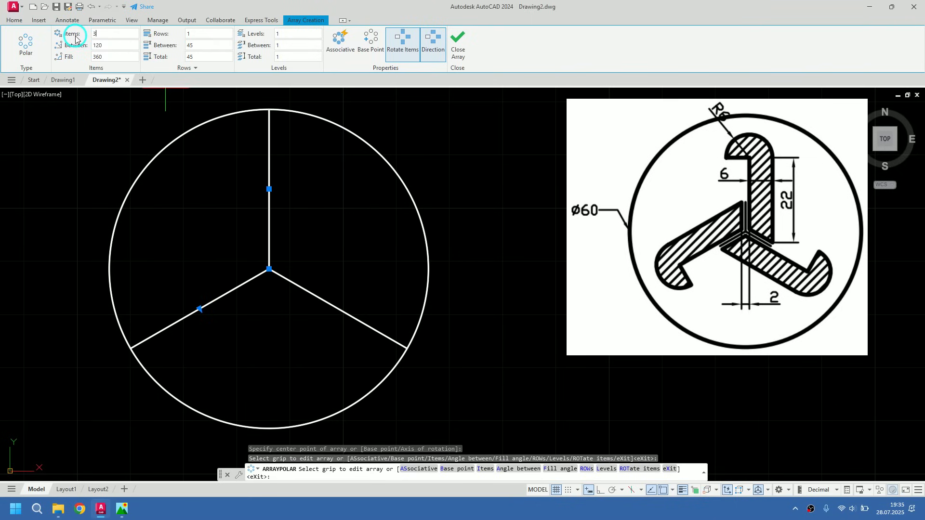
left_click(460, 48)
left_click(460, 48)
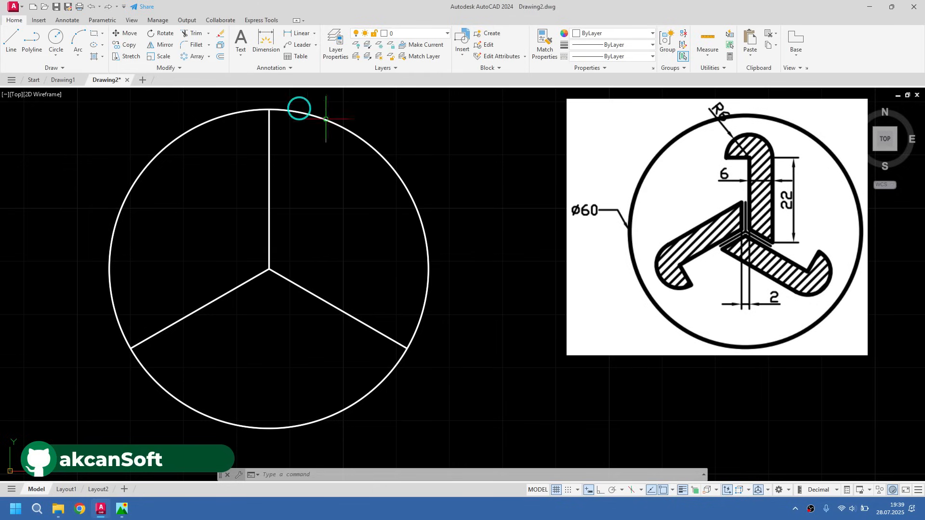
Offset the vertical line 1 unit to its right and the lower-right radial line 1 unit upward.
left_click(220, 57)
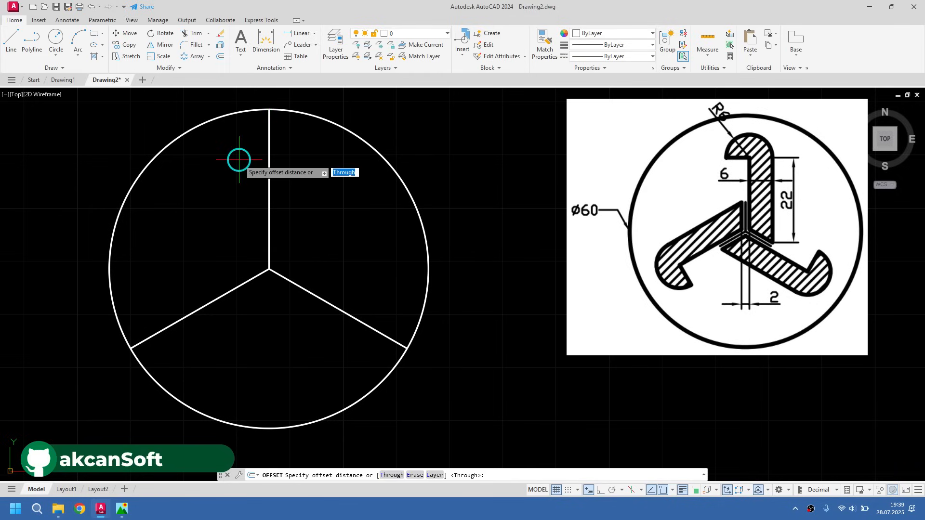
type("1")
key("Return")
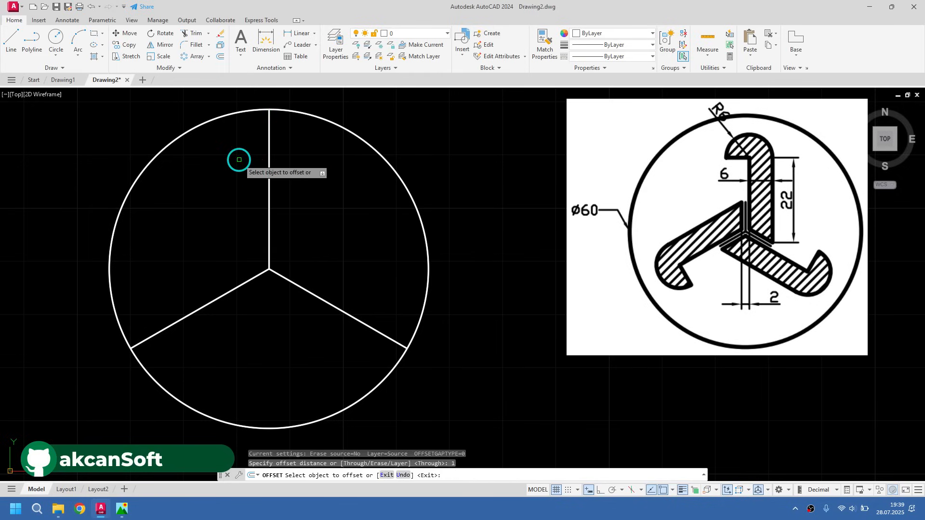
left_click(269, 223)
left_click(306, 223)
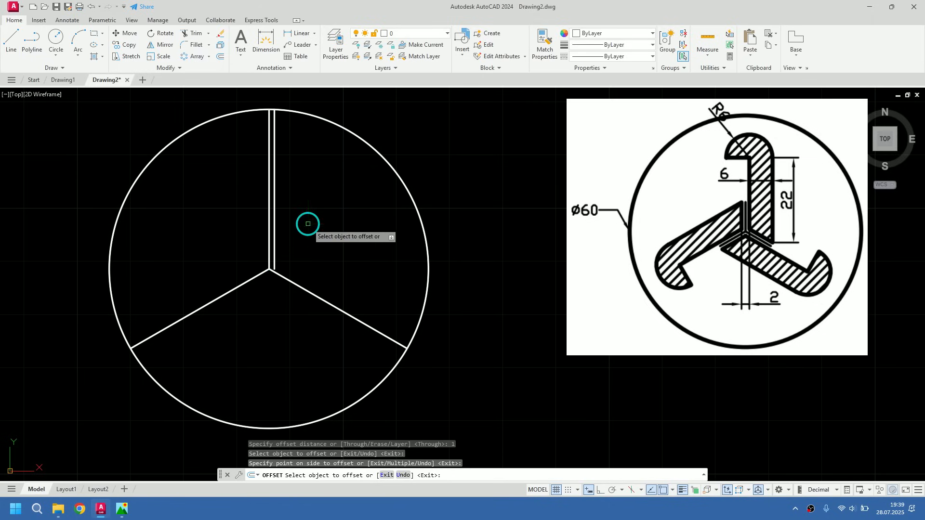
left_click(295, 281)
left_click(310, 256)
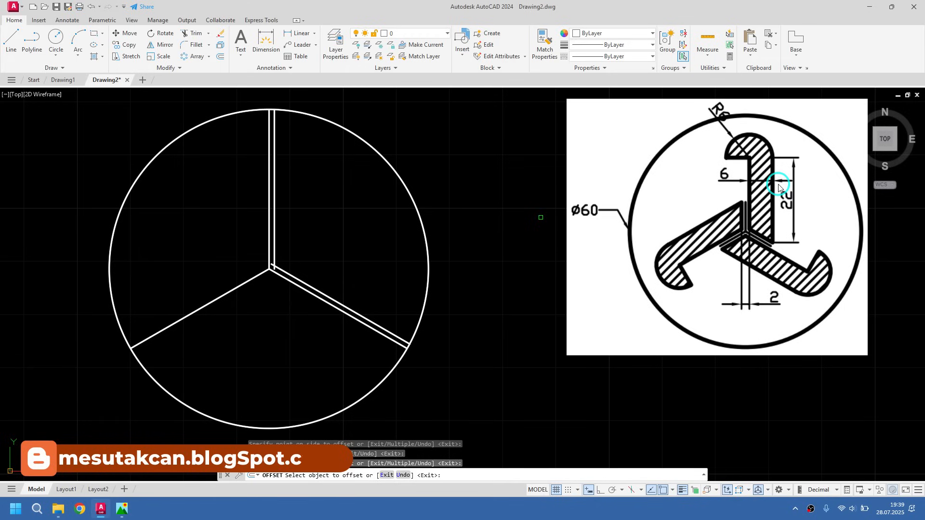
Offset the new vertical line beside the centre line 6 units to the right.
left_click(273, 194)
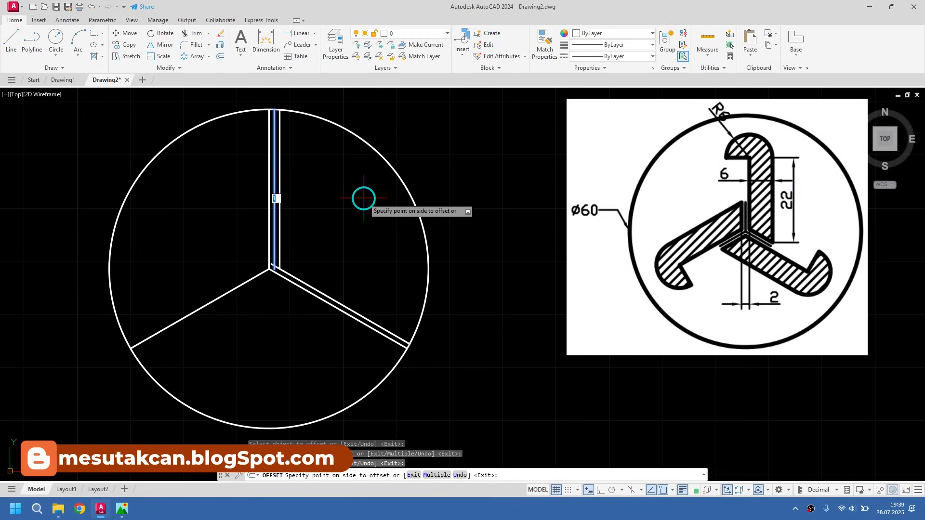
key("Return")
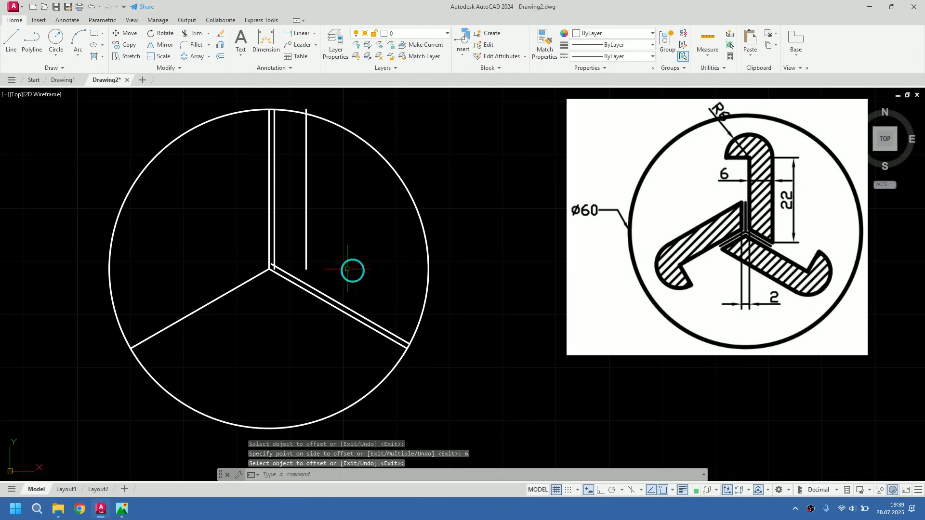
Extend the outer vertical line down to the offset diagonal, and trim the excess ends where the offset lines meet.
left_click(191, 33)
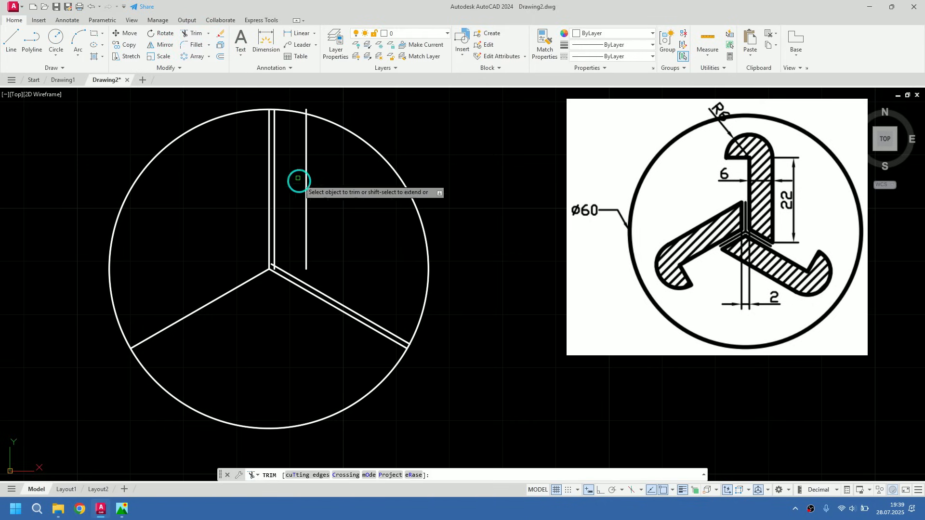
left_click(307, 254, "shift")
scroll(273, 266, "up", 6)
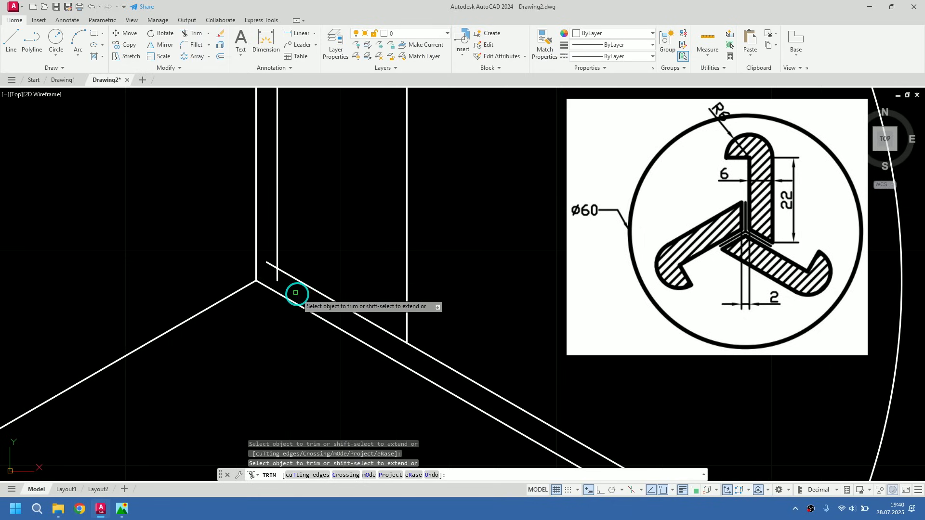
left_click(277, 275)
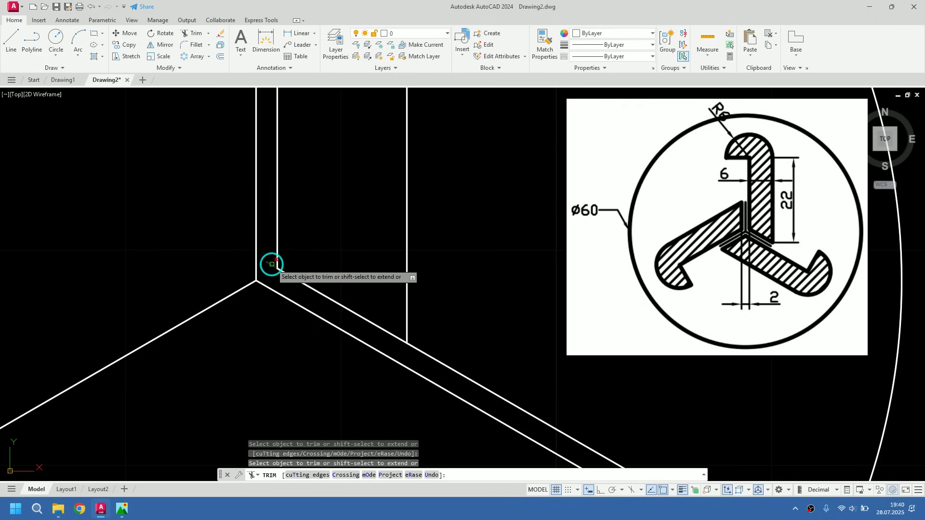
scroll(393, 278, "down", 5)
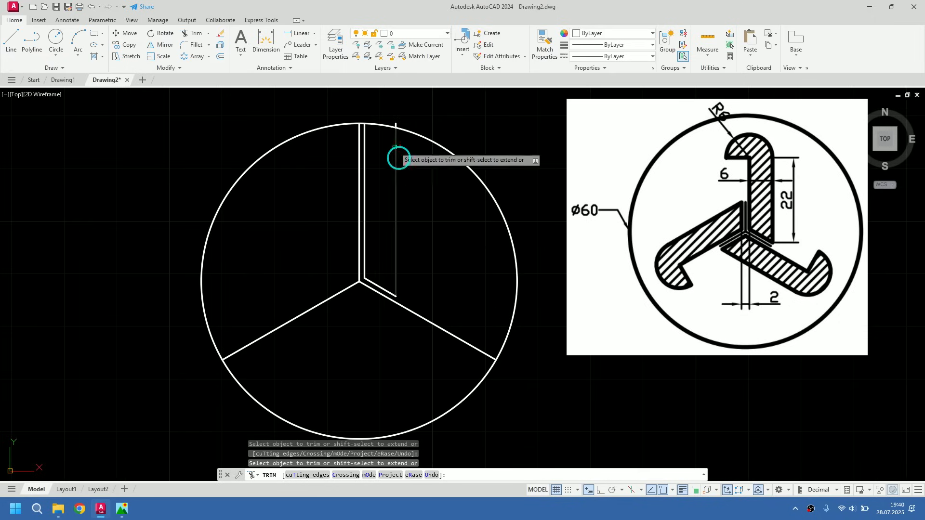
Trim the end of the outer vertical line that protrudes beyond the top of the circle.
scroll(402, 138, "up", 4)
left_click(382, 107)
scroll(435, 247, "down", 2)
middle_click_drag(428, 246, 355, 189)
scroll(372, 223, "down", 1)
key("Return")
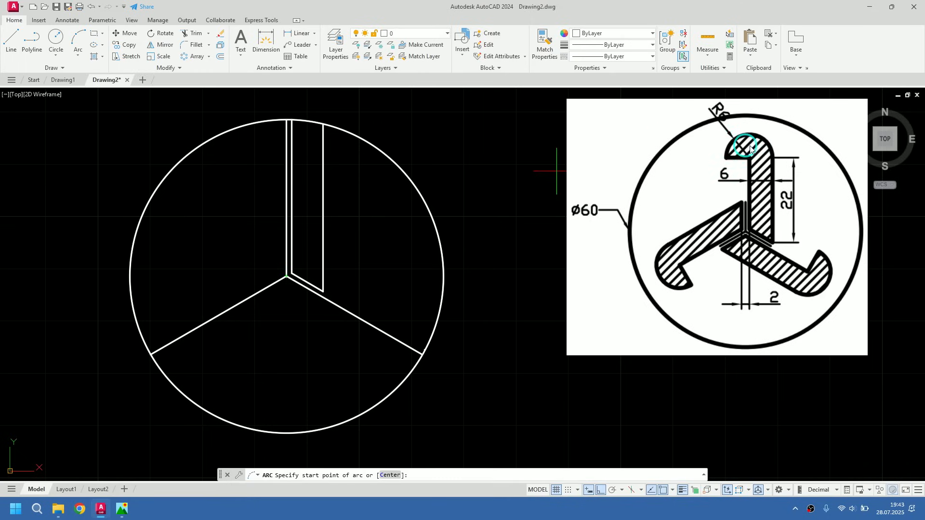
Draw a 180° Start, Center, End arc starting 22 above the outer line's lower end, with its centre 6 to the left.
left_click(79, 56)
left_click(105, 102)
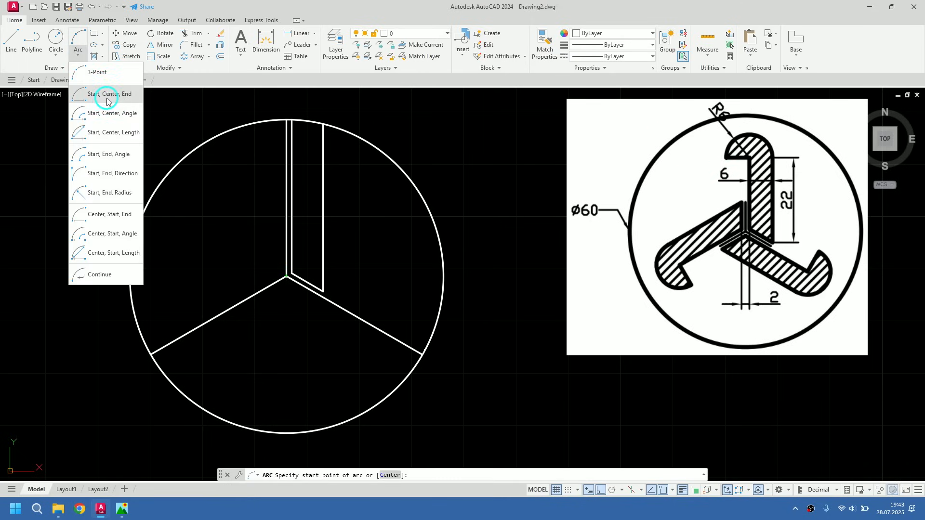
left_click(109, 97)
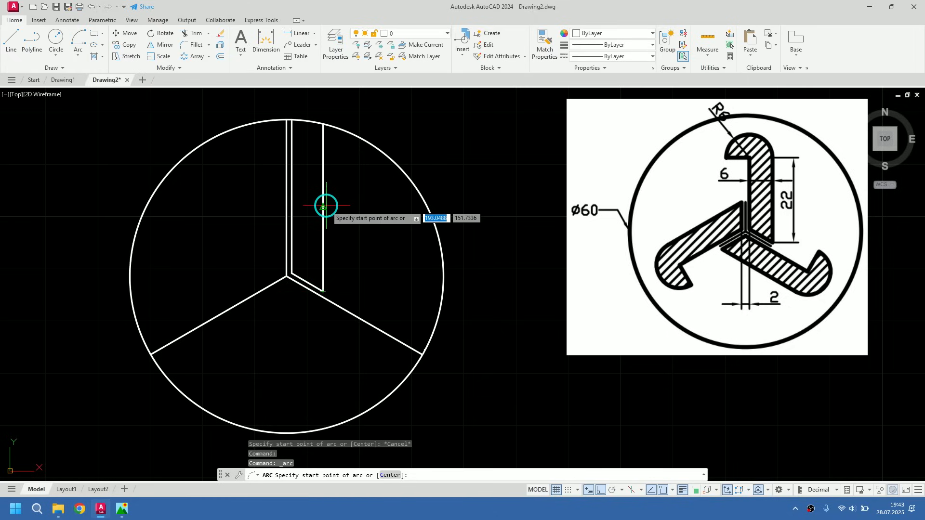
type("22")
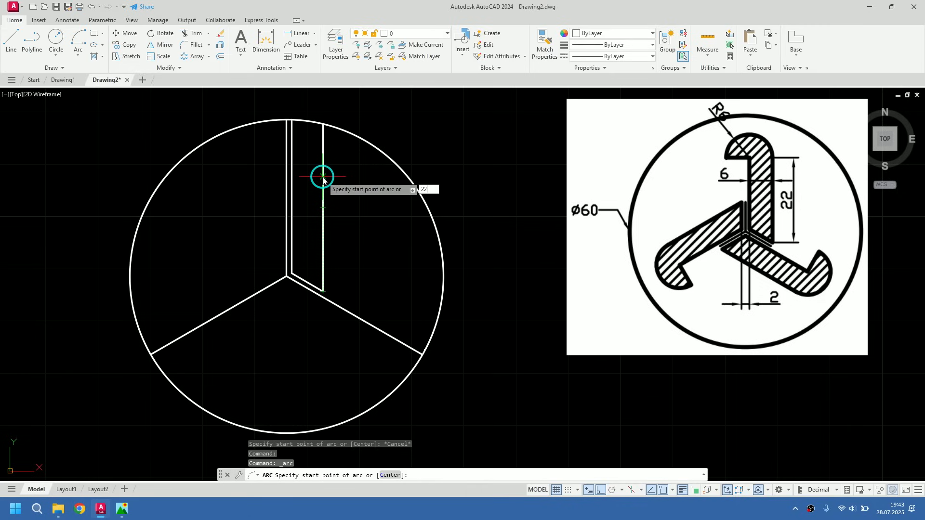
key("Return")
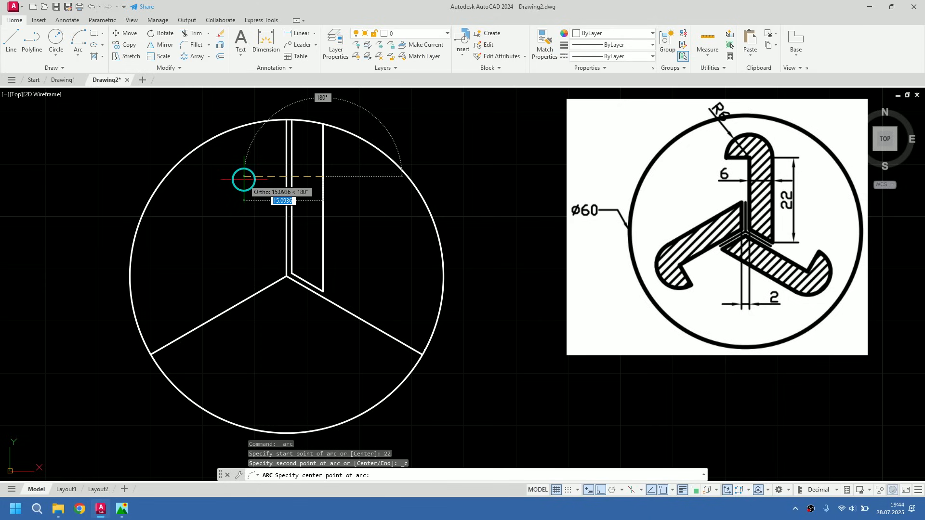
type("6")
key("Return")
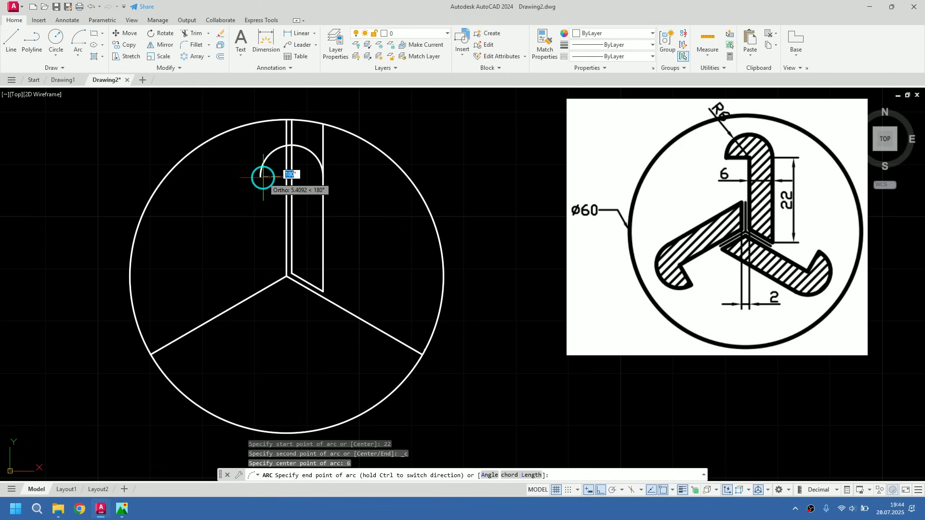
key("F8")
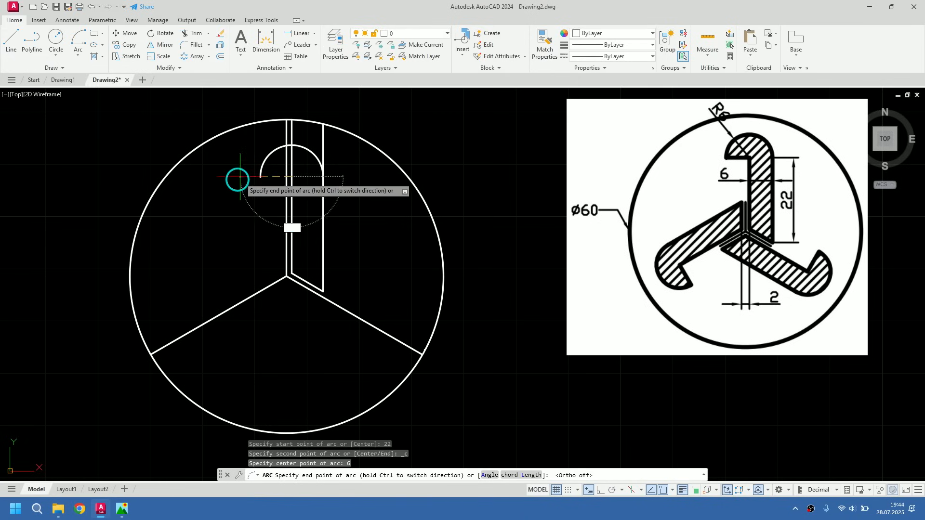
key("F8")
key("F8")
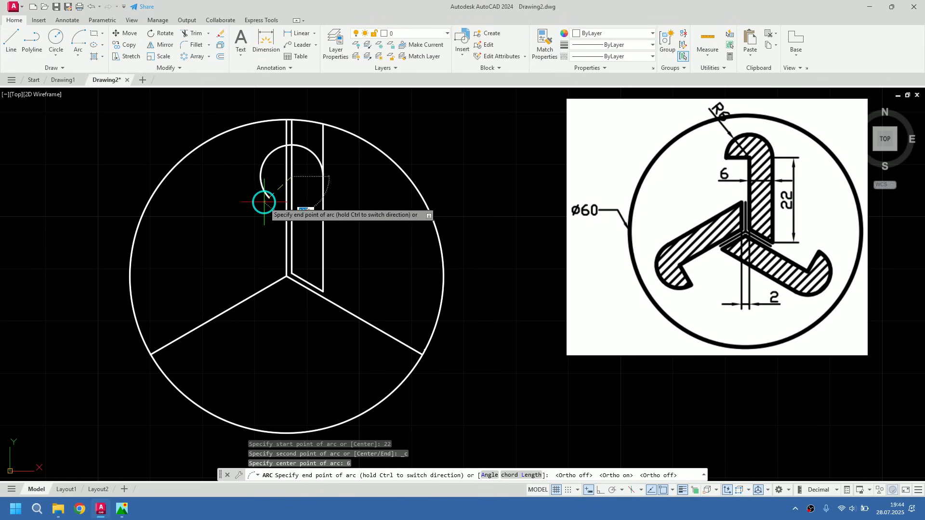
key("F8")
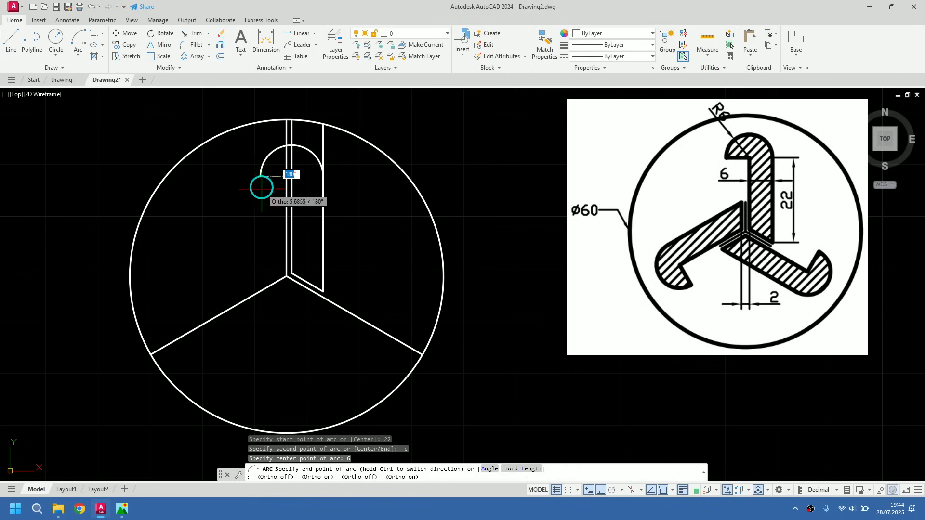
left_click(231, 177)
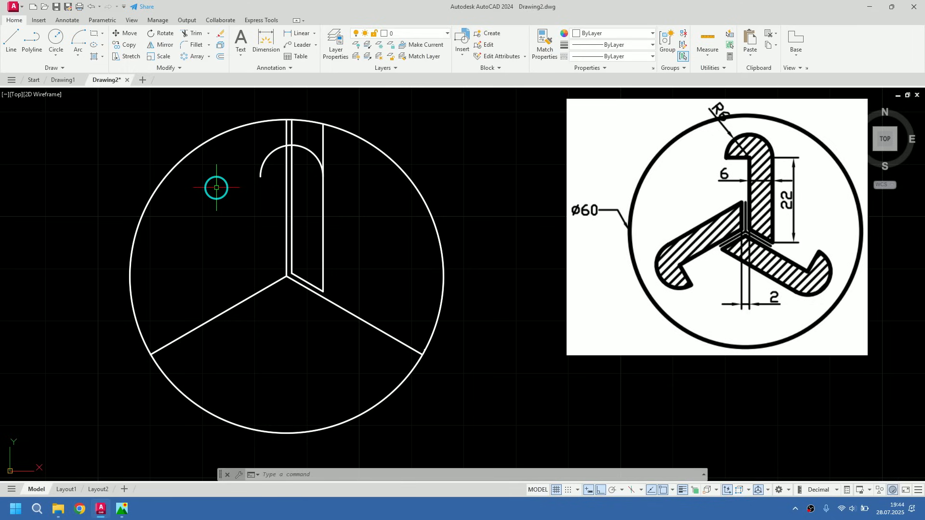
Draw a horizontal line from the arc's free end to the inner vertical line of the arm.
left_click(11, 39)
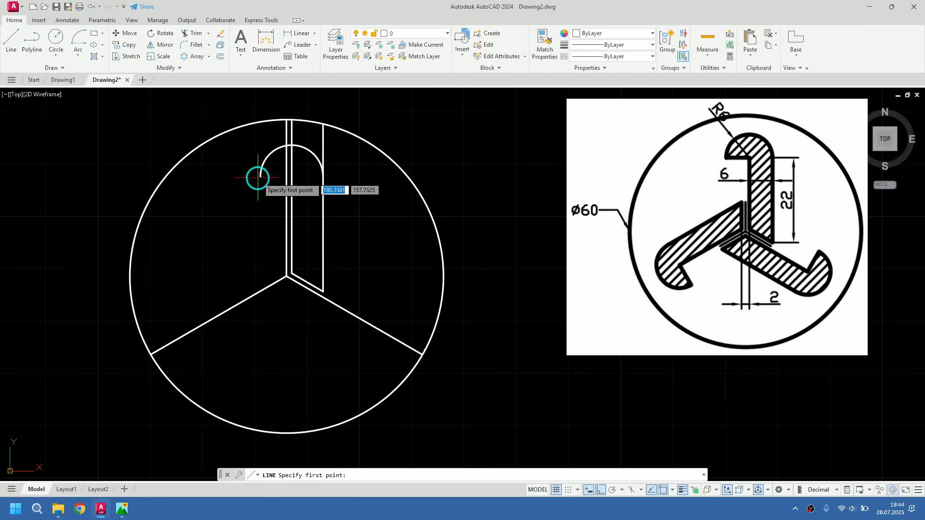
left_click(260, 176)
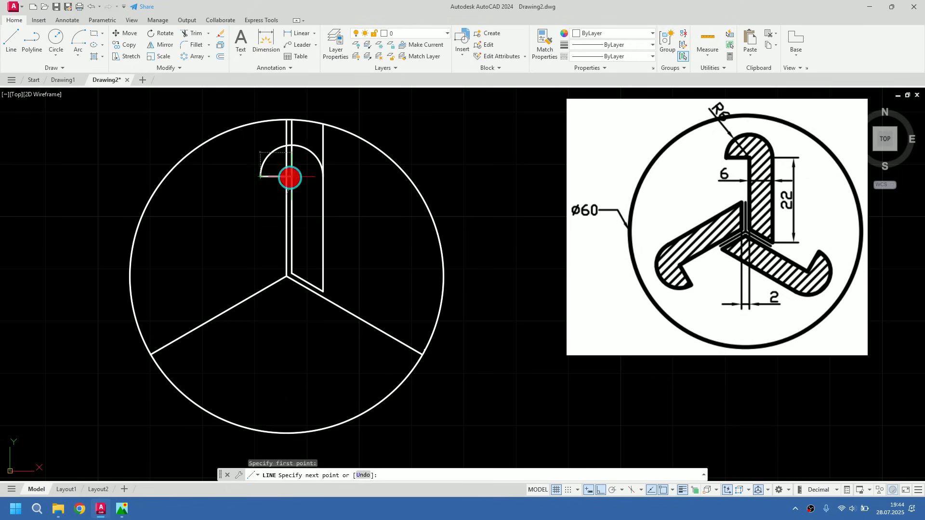
left_click(290, 177)
key("Escape")
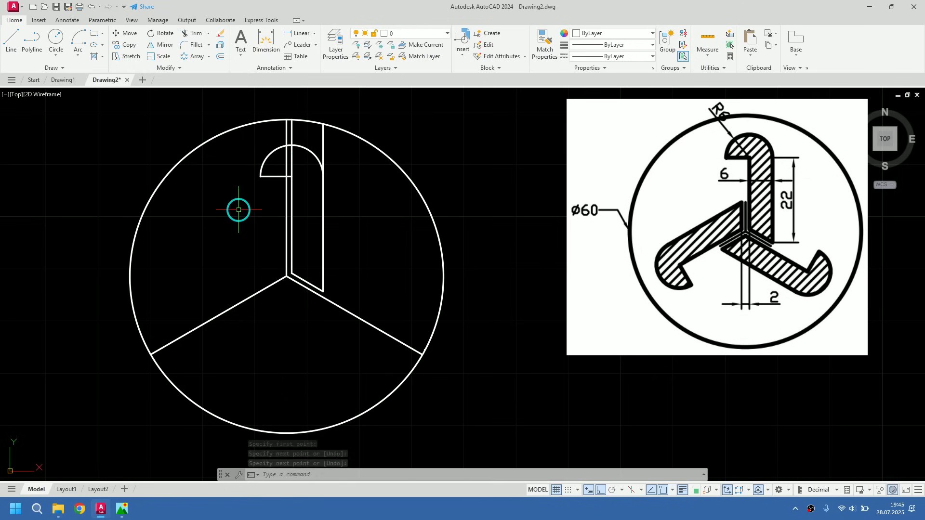
Trim the vertical line portions extending above the hook's horizontal edge and above the end of the arc.
left_click(191, 34)
mouse_move(323, 145)
left_mouse_down()
mouse_move(274, 135)
mouse_move(299, 165)
mouse_move(313, 164)
left_mouse_up()
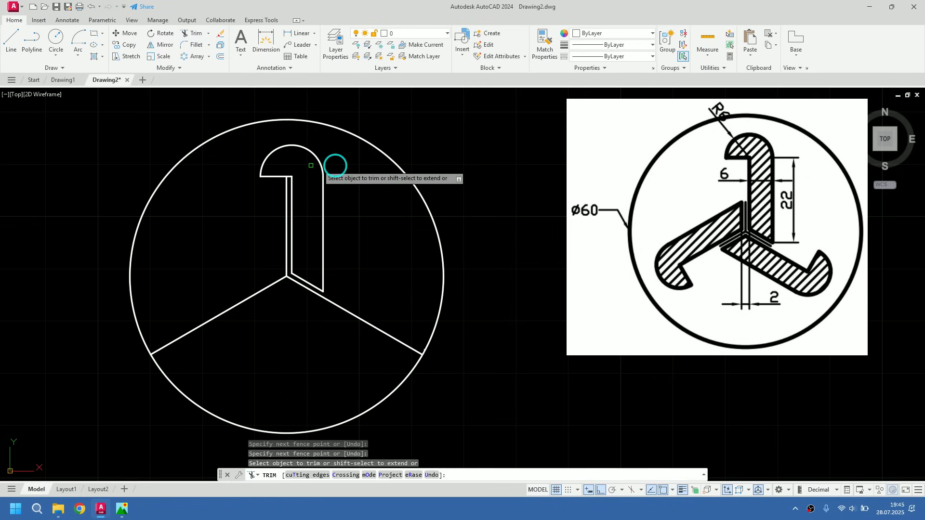
key("Return")
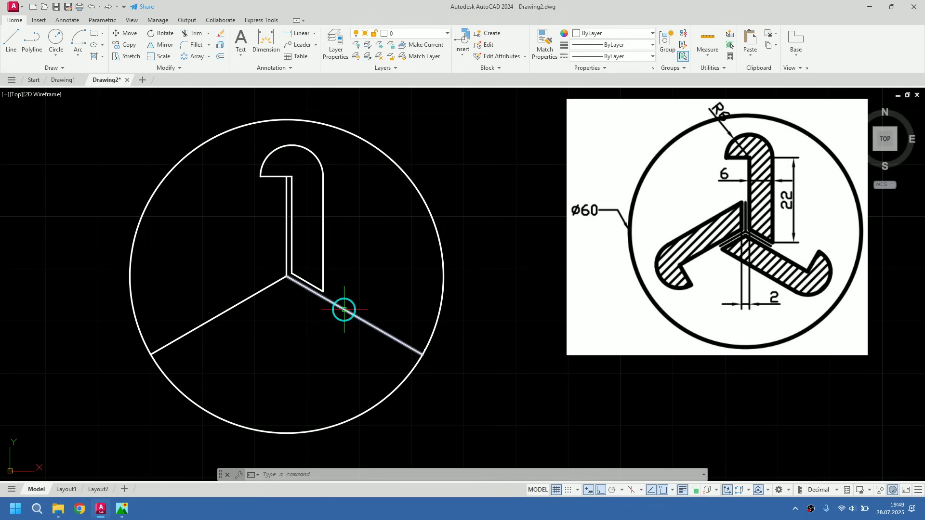
Delete the two diagonal lines running from the centre to the circle.
left_click(341, 308)
left_click(241, 301)
key("Delete")
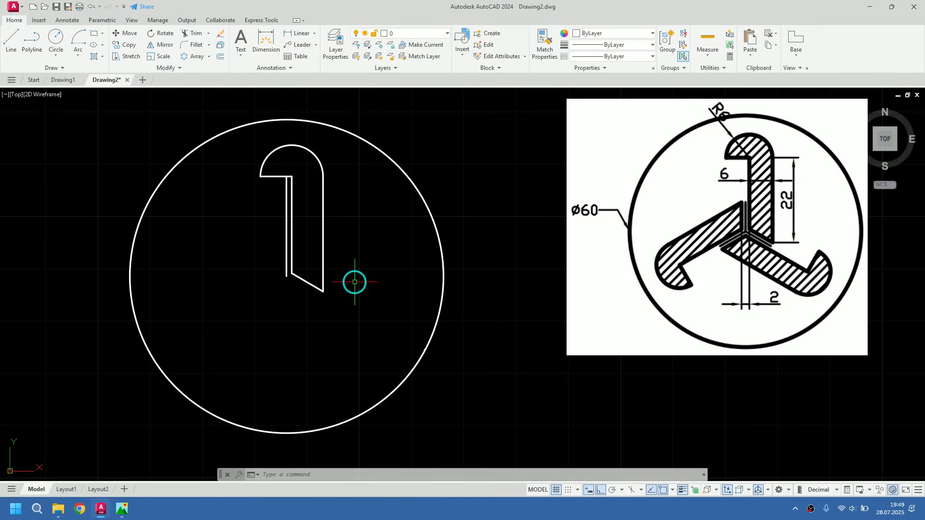
Join the hook arm's outline segments into one polyline, leaving the vertical centre line out of the selection.
left_click(342, 300)
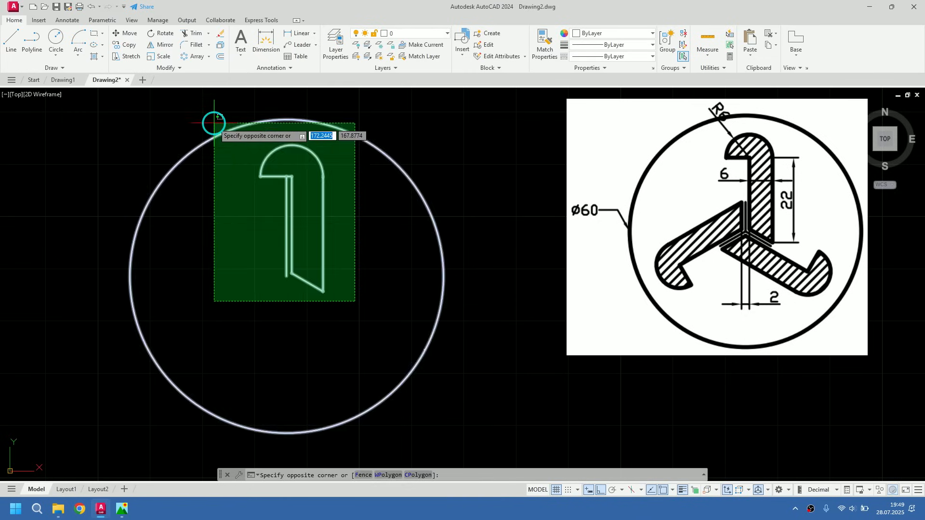
left_click(233, 151)
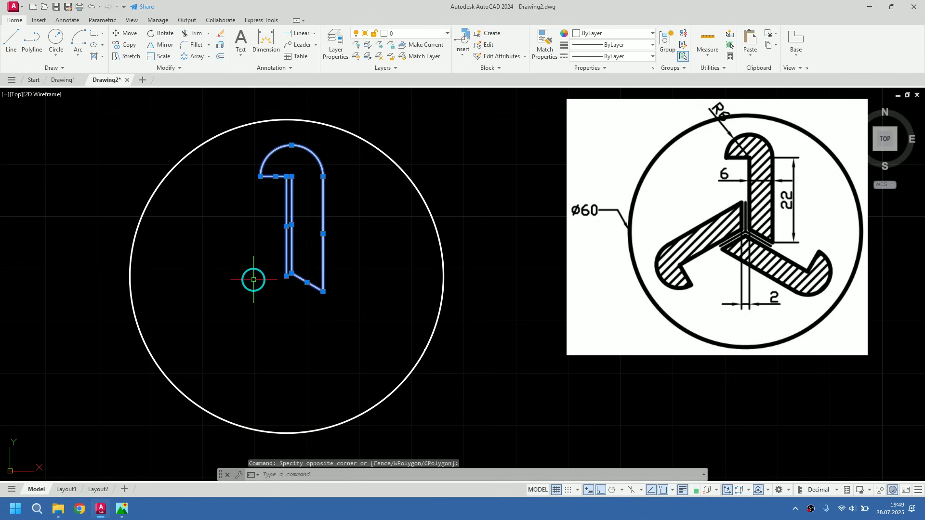
left_click(285, 250, "shift")
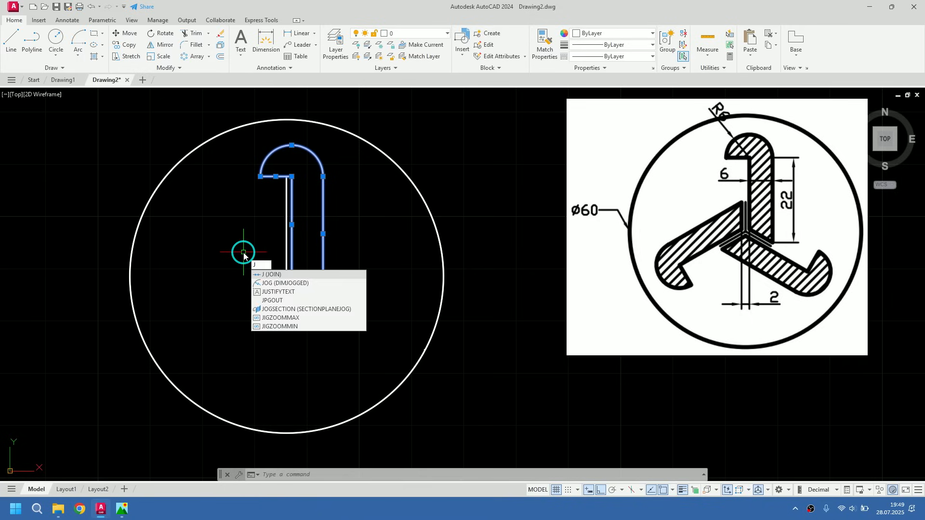
key("Return")
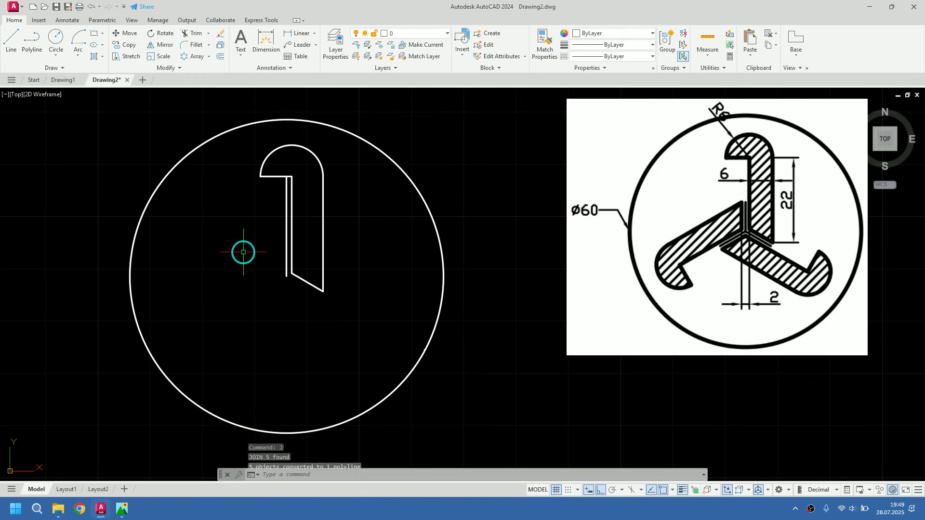
Create a polar array of the hook arm around the circle's centre with 3 items.
left_click(321, 192)
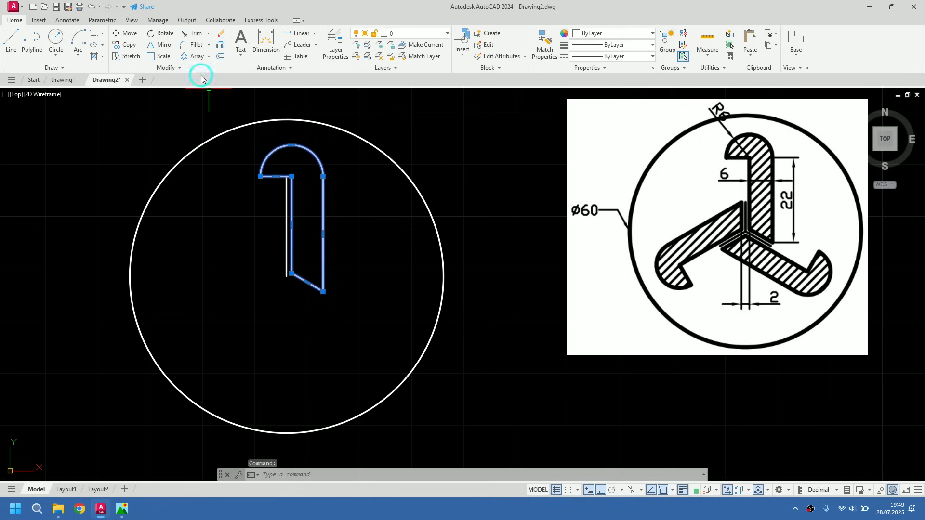
left_click(192, 58)
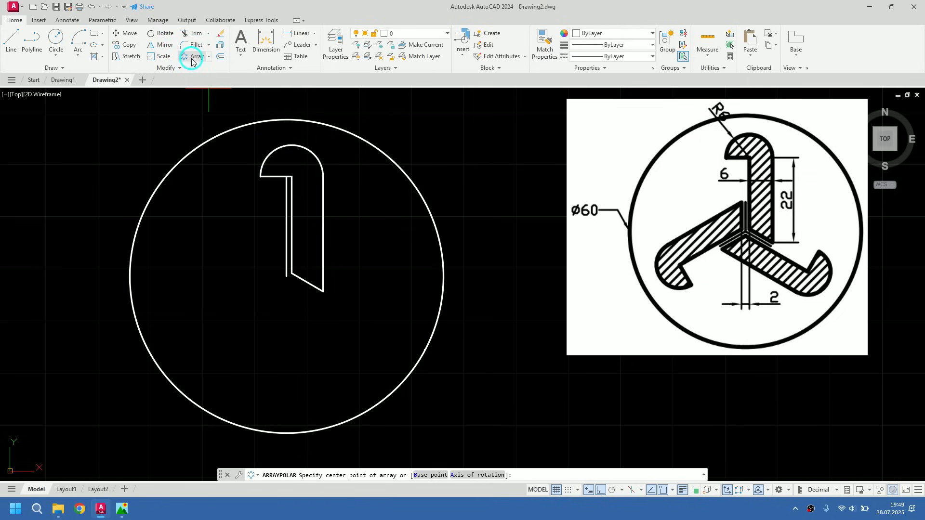
left_click(286, 276)
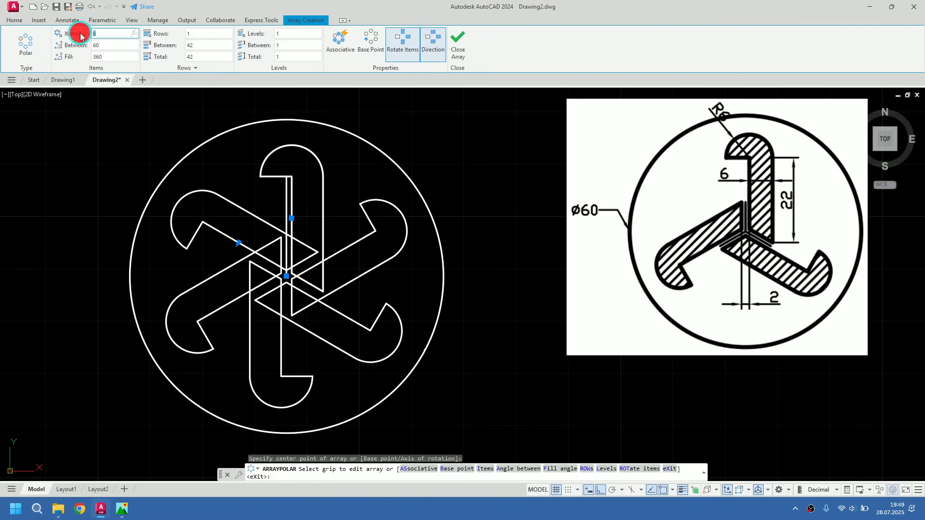
left_click(95, 34)
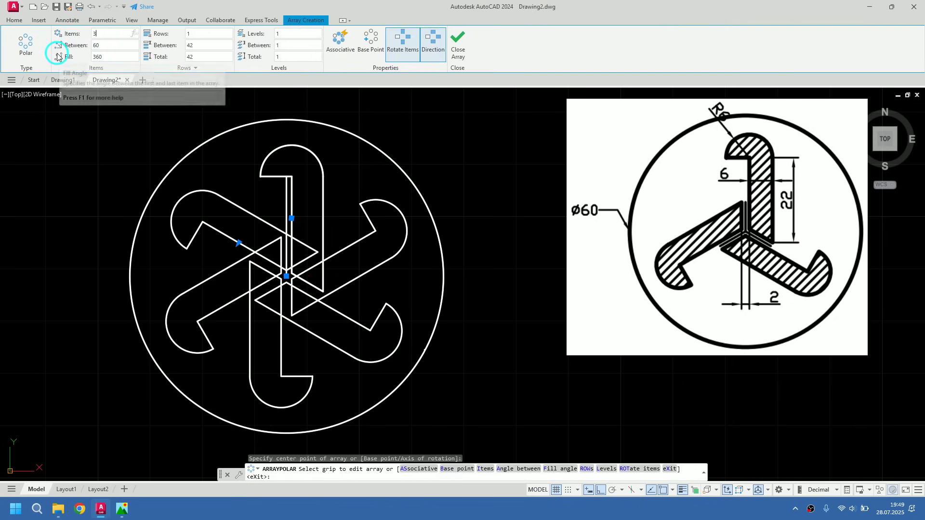
type("3")
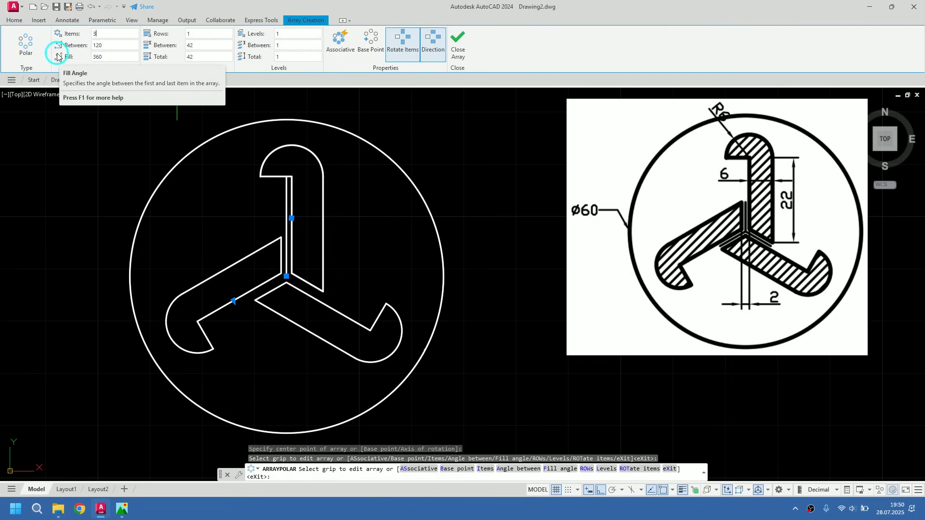
left_click(458, 46)
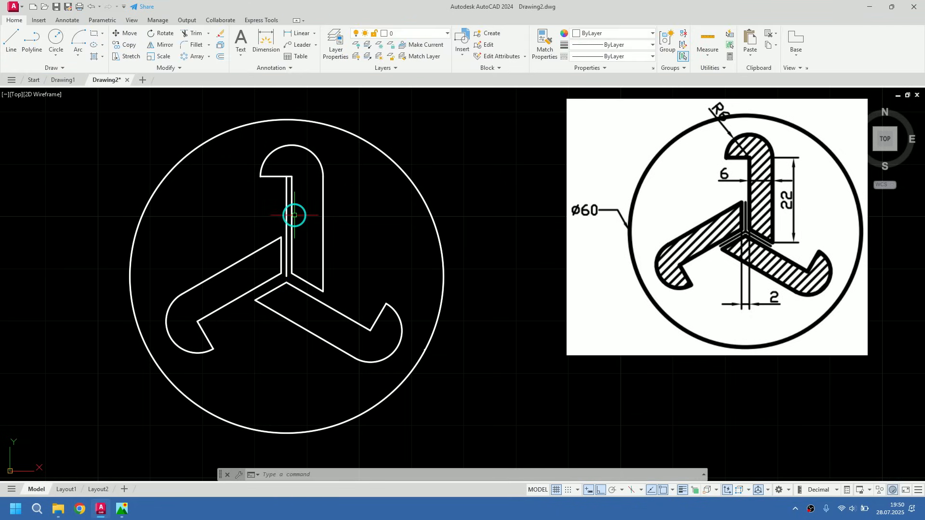
Shorten the vertical centre line by stretching its upper end down level with the top corner of the neighbouring arm.
scroll(277, 214, "up", 5)
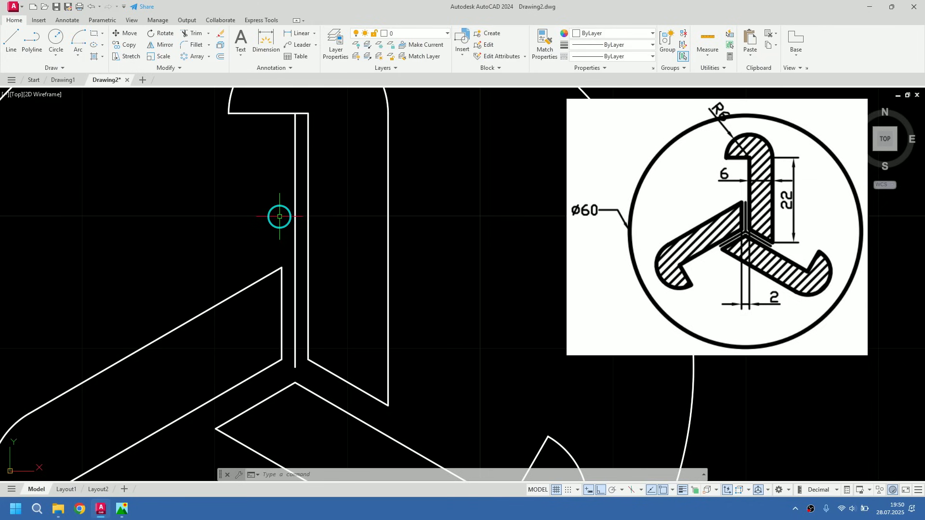
left_click(293, 155)
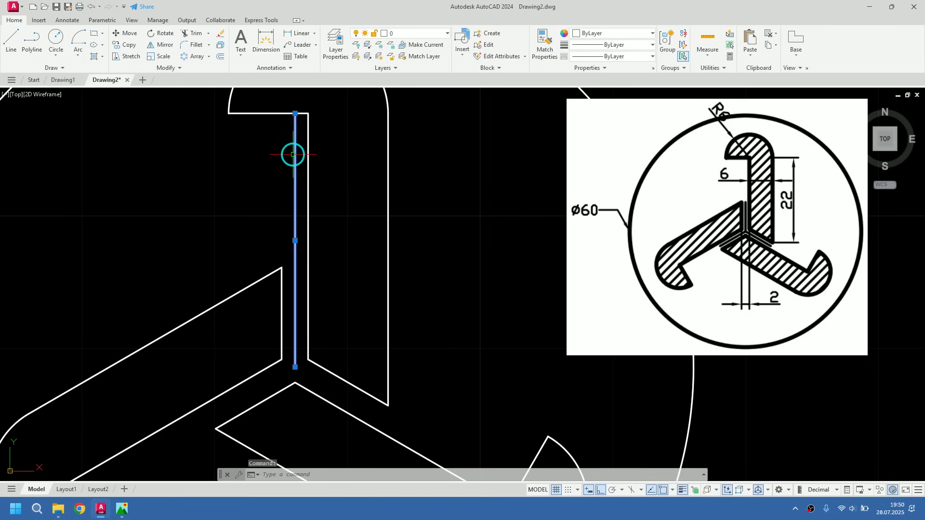
left_click(295, 114)
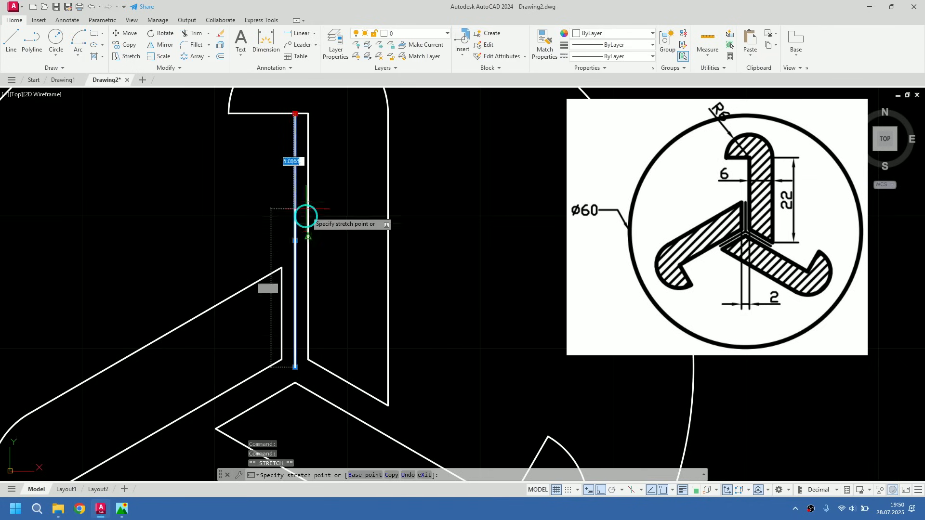
left_click(295, 268)
key("Escape")
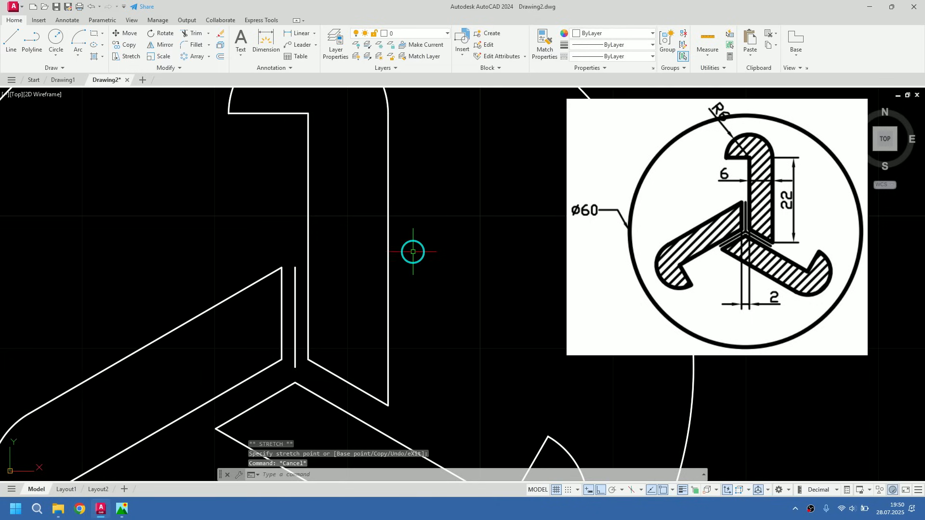
Create a polar array of the shortened centre line around the circle's centre with 3 items.
scroll(415, 251, "down", 2)
scroll(417, 252, "down", 1)
middle_click_drag(436, 256, 369, 228)
left_click(301, 251)
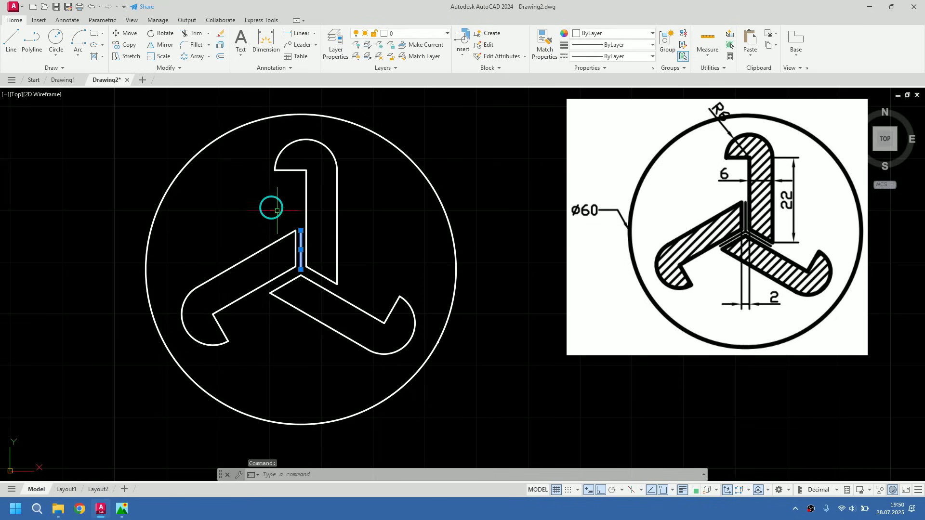
left_click(193, 58)
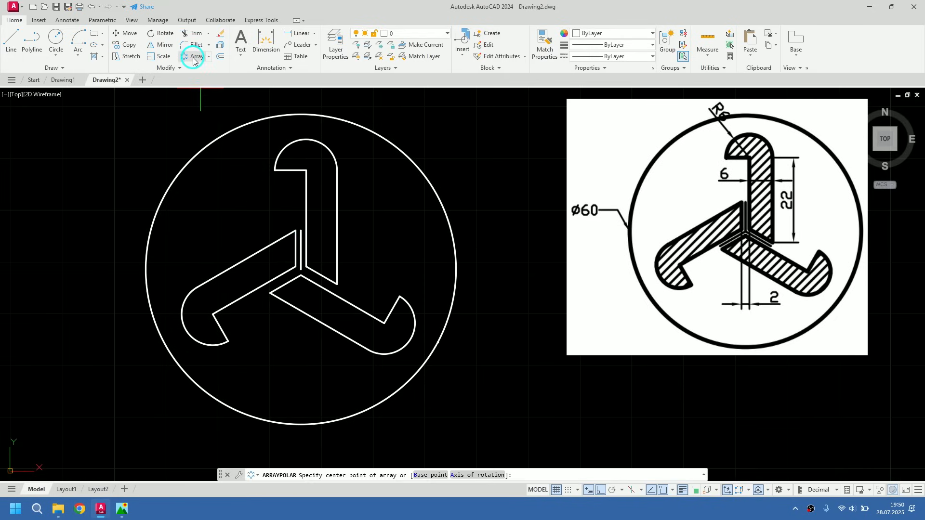
left_click(301, 270)
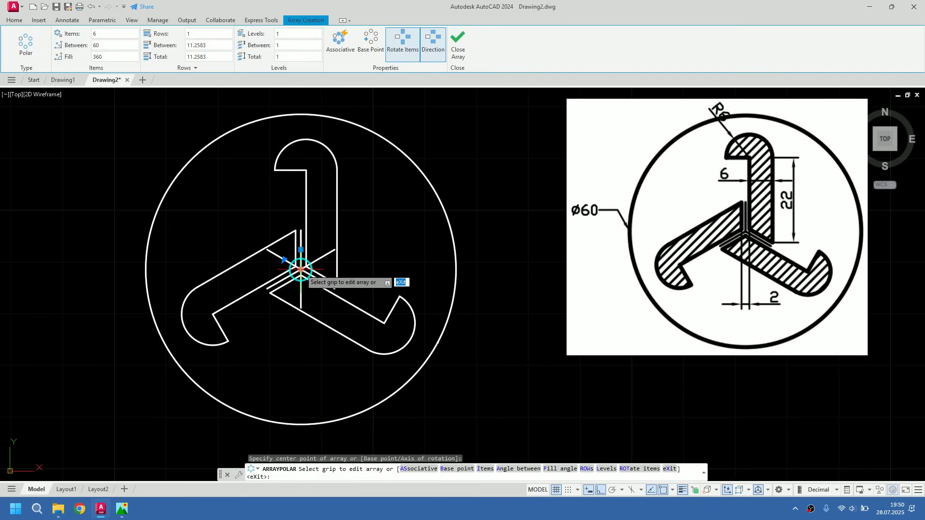
key("BackSpace")
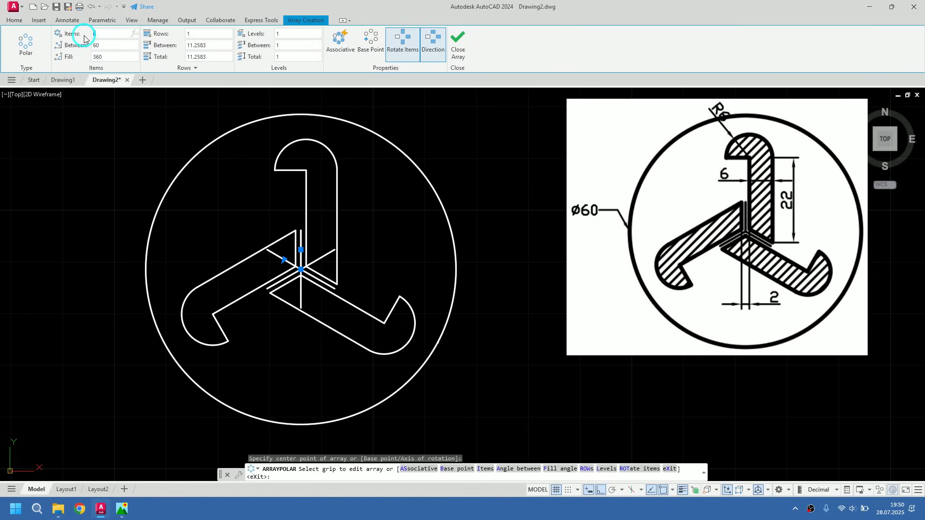
left_click(459, 51)
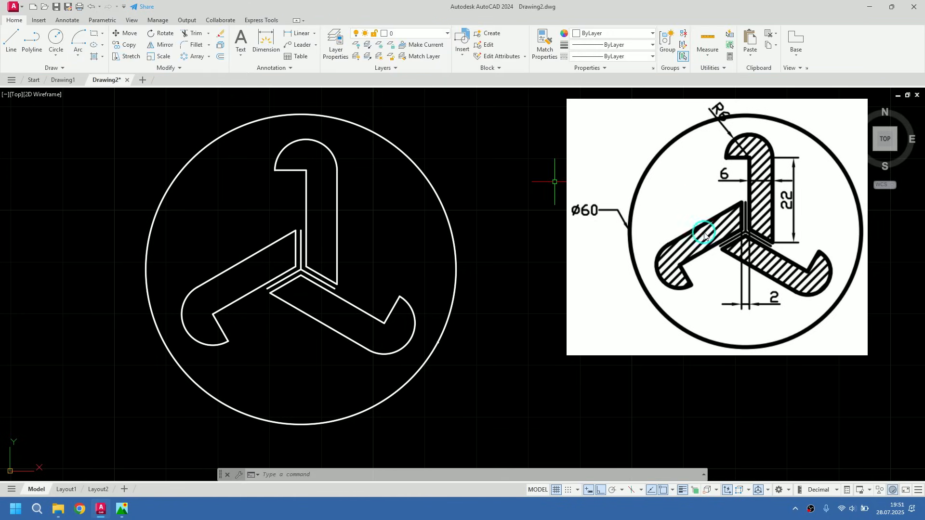
Hatch the interiors of all three hook arms with the ANSI31 pattern.
left_click(94, 59)
left_click(160, 47)
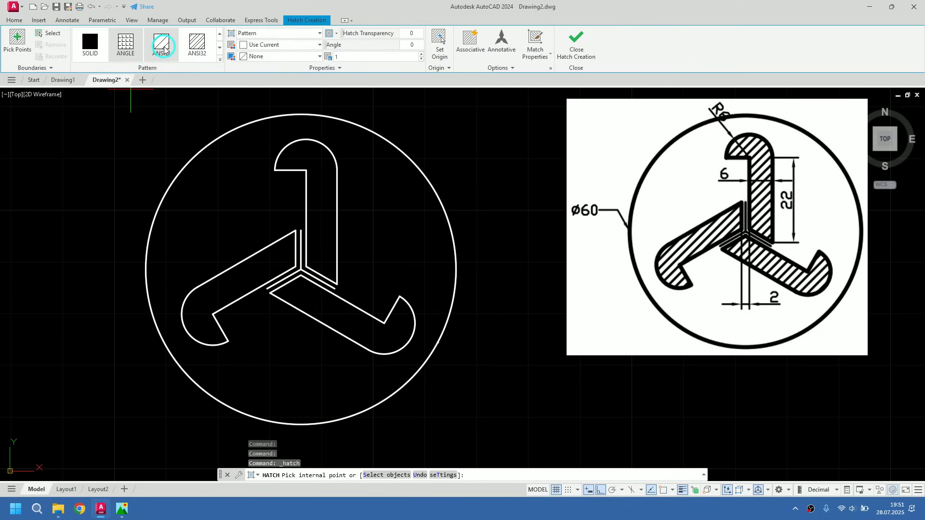
left_click(327, 189)
left_click(256, 270)
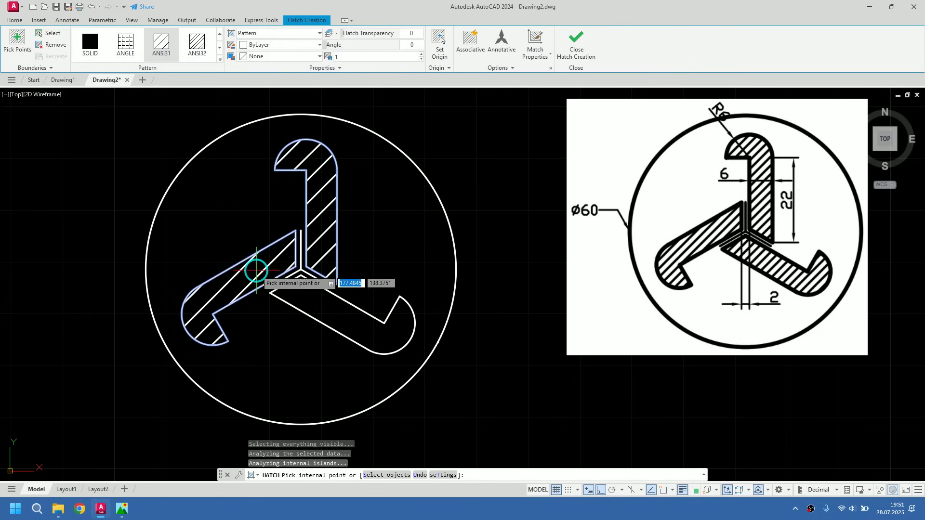
left_click(319, 310)
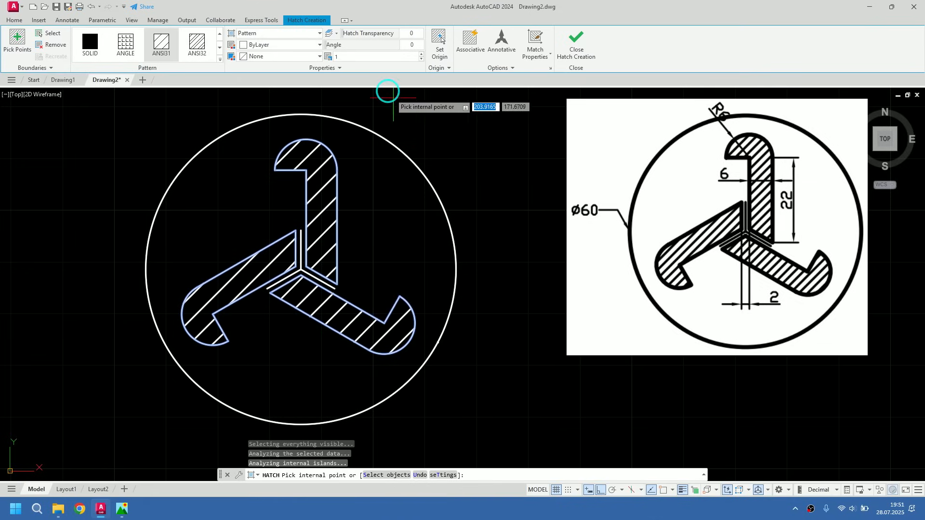
Set the hatch pattern scale to 0.5 and finish the hatch.
left_click(328, 58)
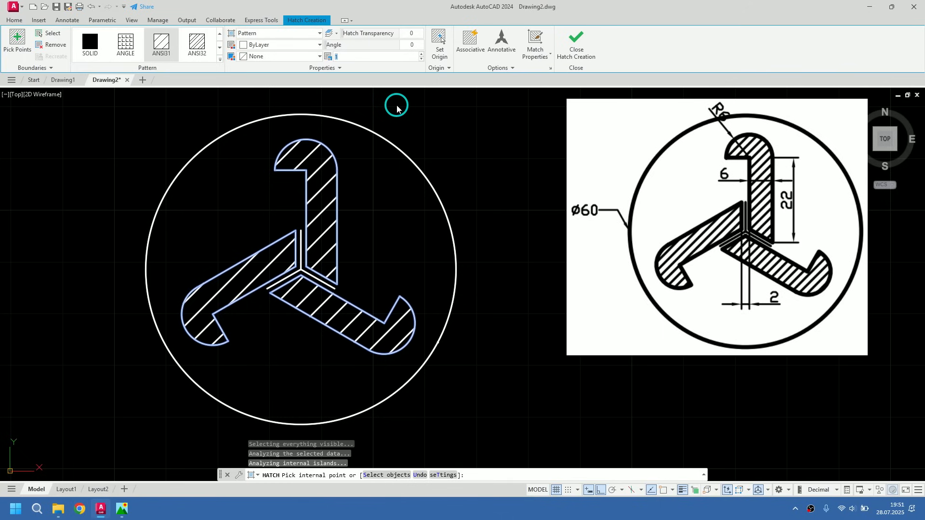
key("Return")
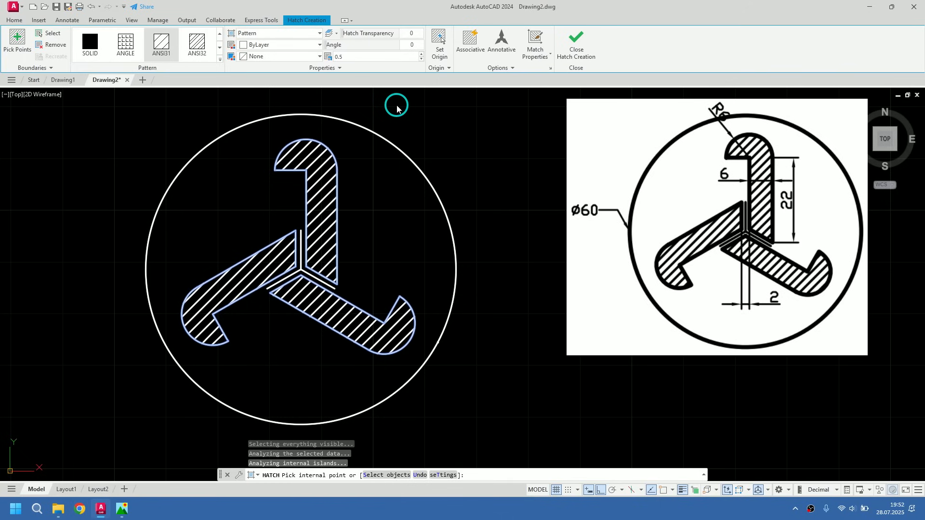
left_click(578, 47)
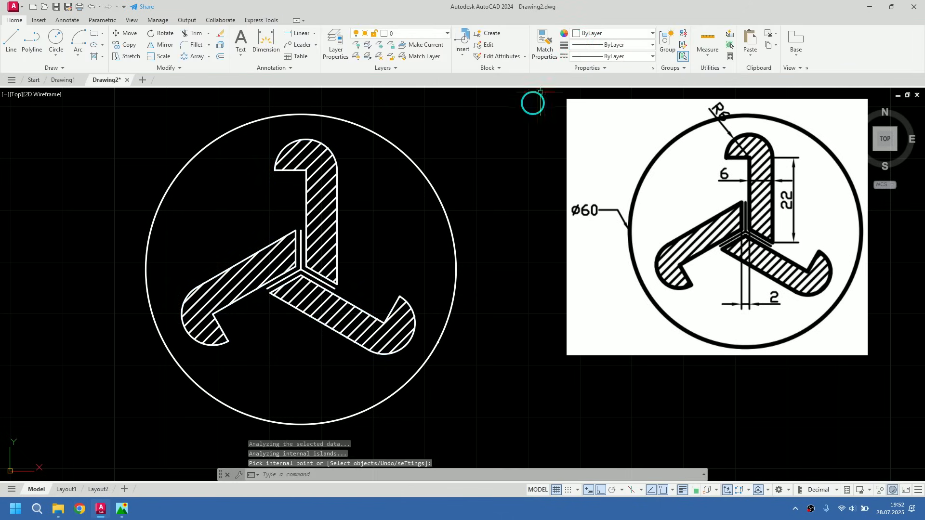
Set the lineweight of the arms' hatch to Default and clear the selection.
left_click(320, 206)
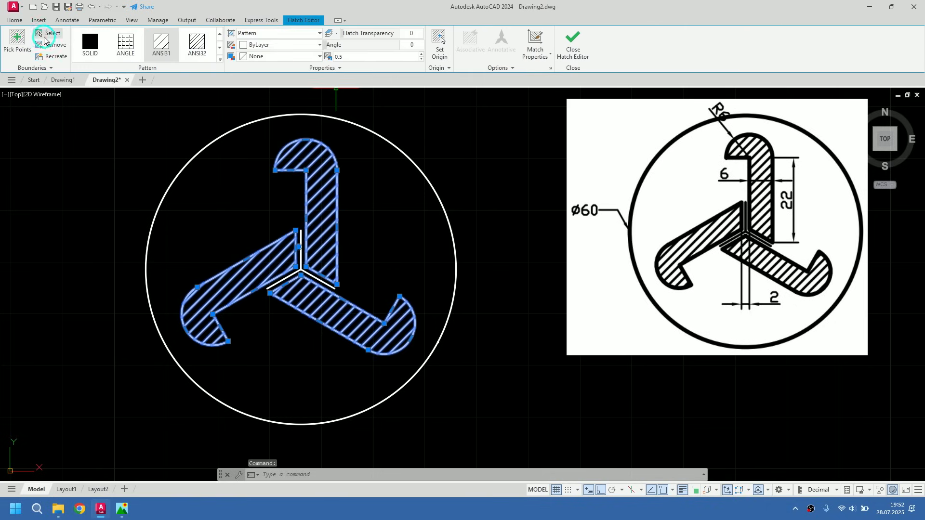
left_click(14, 20)
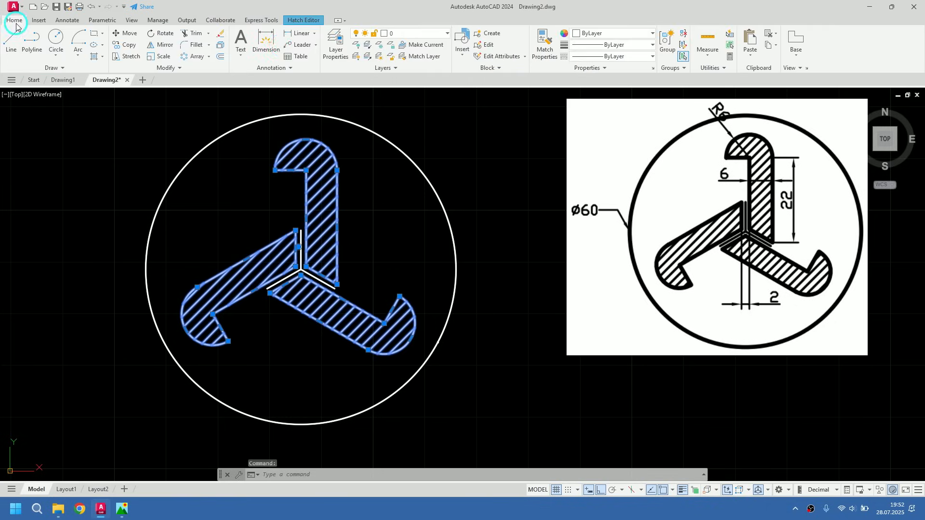
left_click(621, 47)
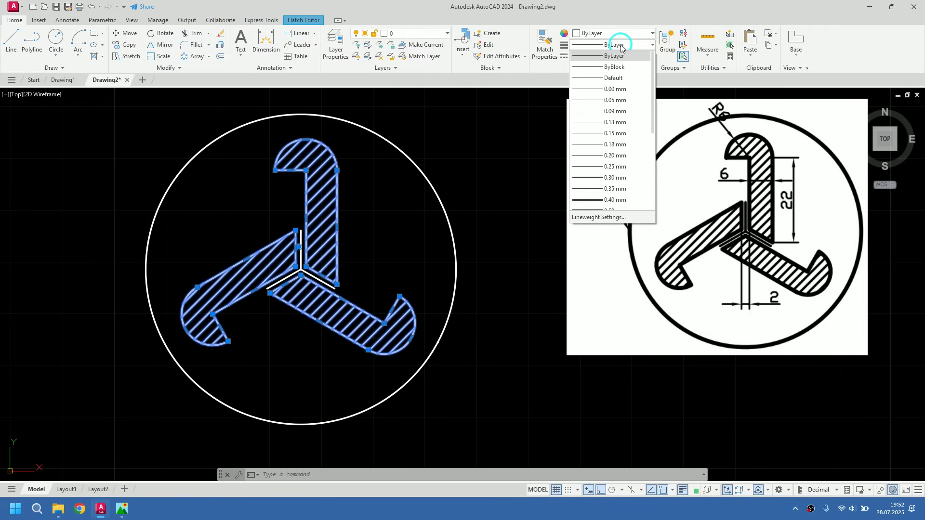
left_click(613, 78)
key("Escape")
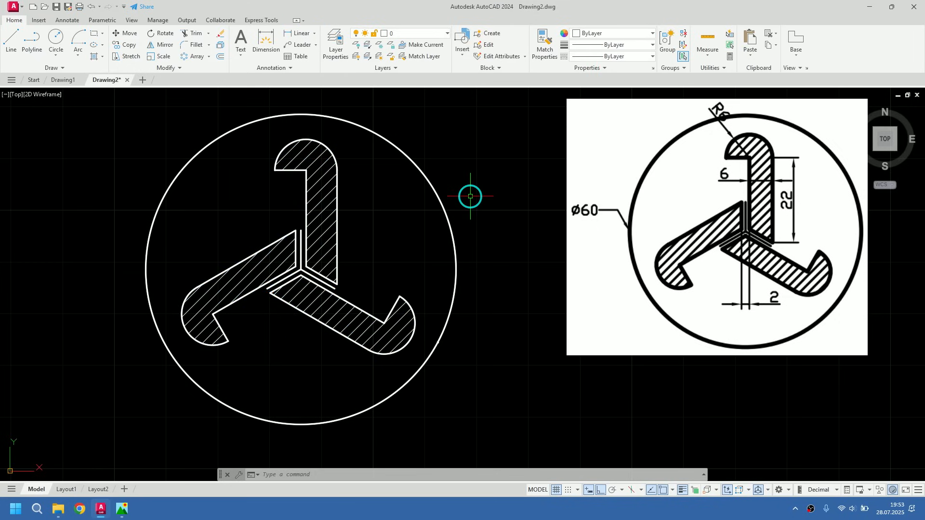
Add a linear dimension across the gap between the two arms at the centre, placed below the arms.
left_click(300, 35)
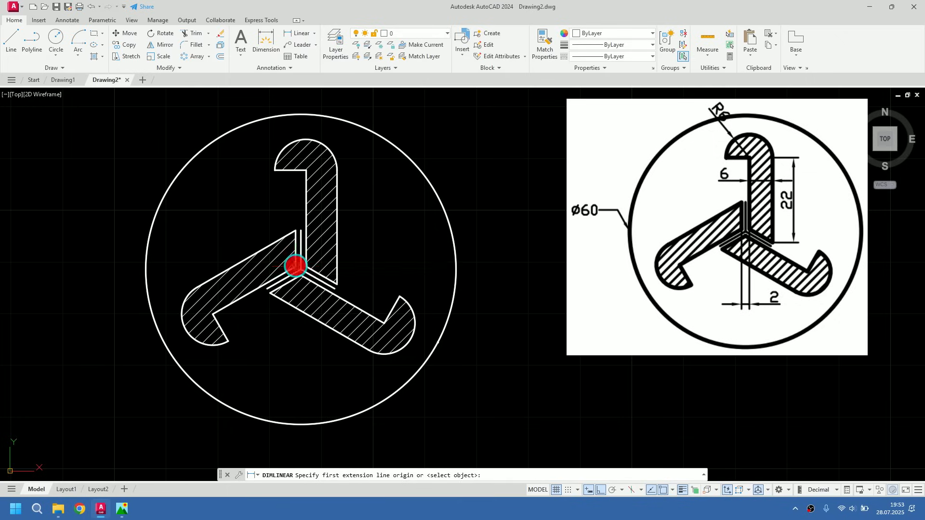
left_click(295, 265)
left_click(306, 266)
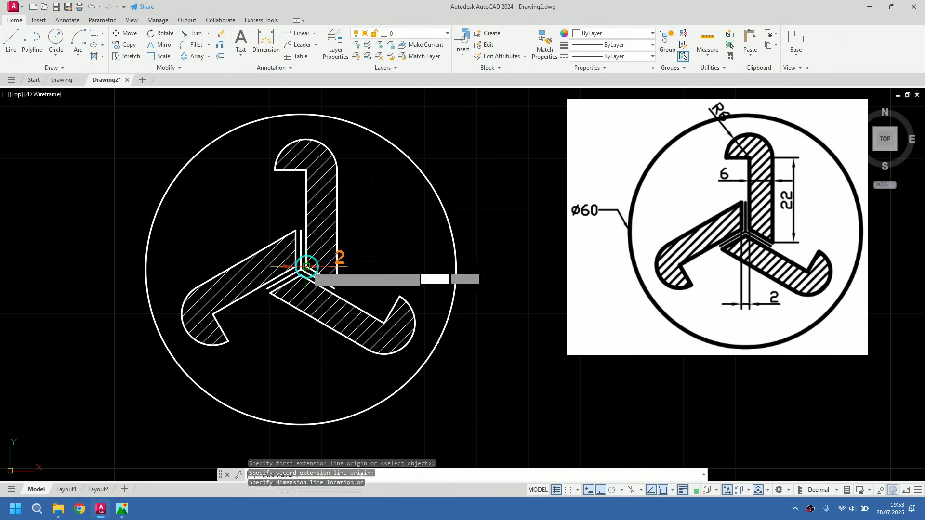
left_click(302, 357)
Dimension the straight outer edge of the vertical arm, placing the dimension line beside it inside the circle.
key("Return")
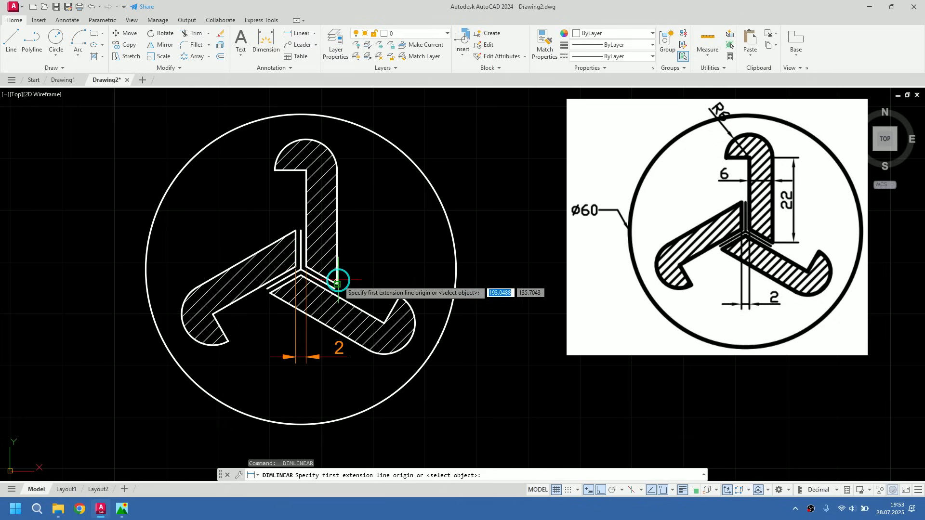
left_click(337, 284)
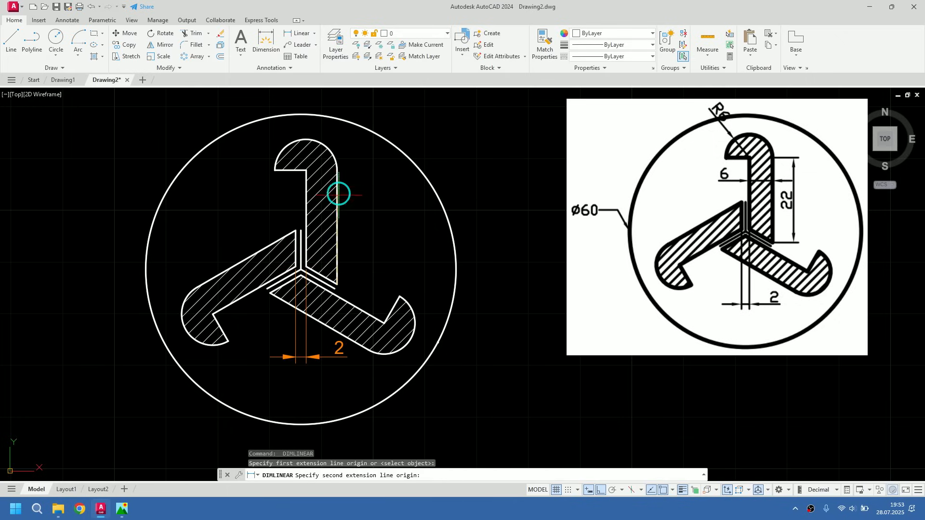
left_click(337, 170)
left_click(361, 193)
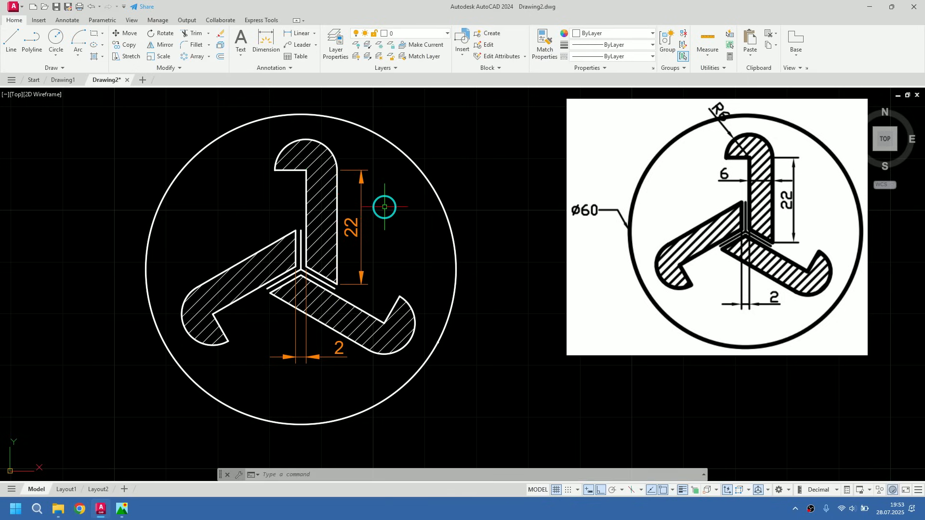
Modify the ISO-25 dimension style to use an overall scale of 0.8.
type("D")
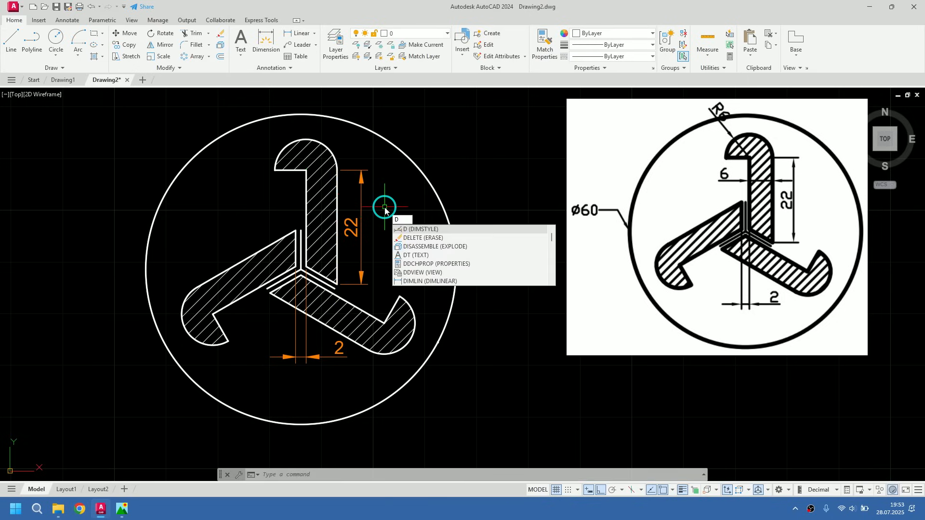
key("Return")
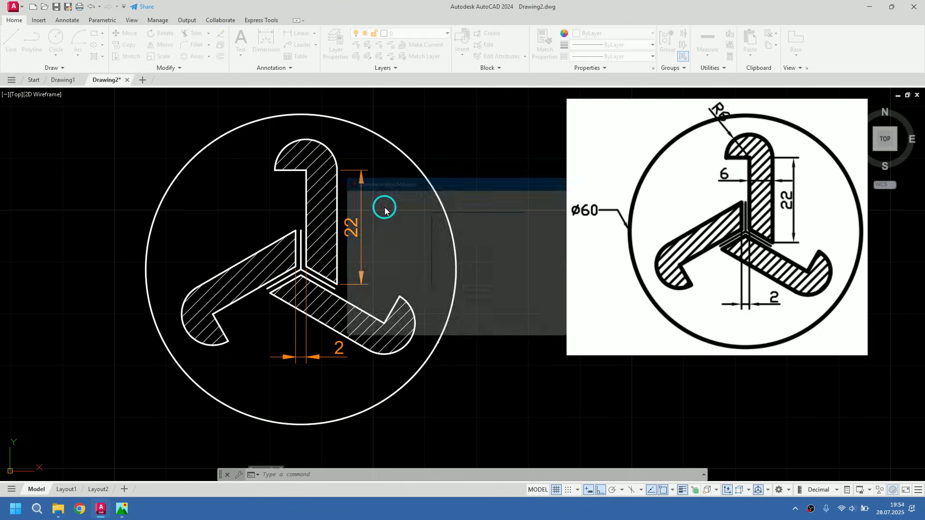
left_click_drag(465, 178, 359, 168)
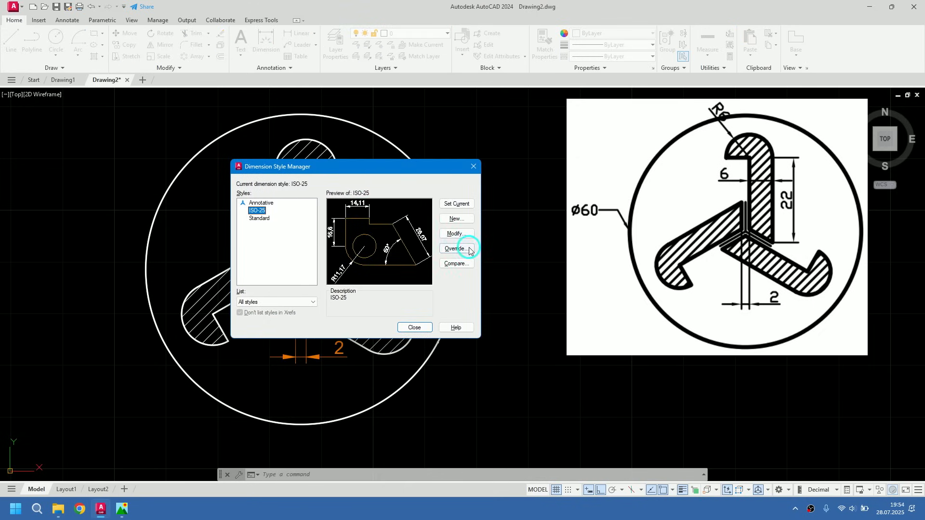
left_click(457, 234)
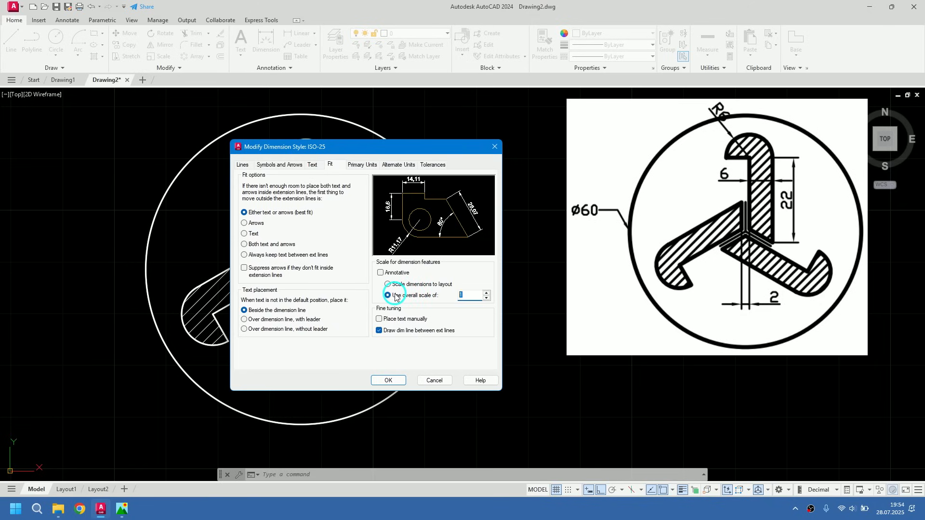
key("BackSpace")
left_click(398, 381)
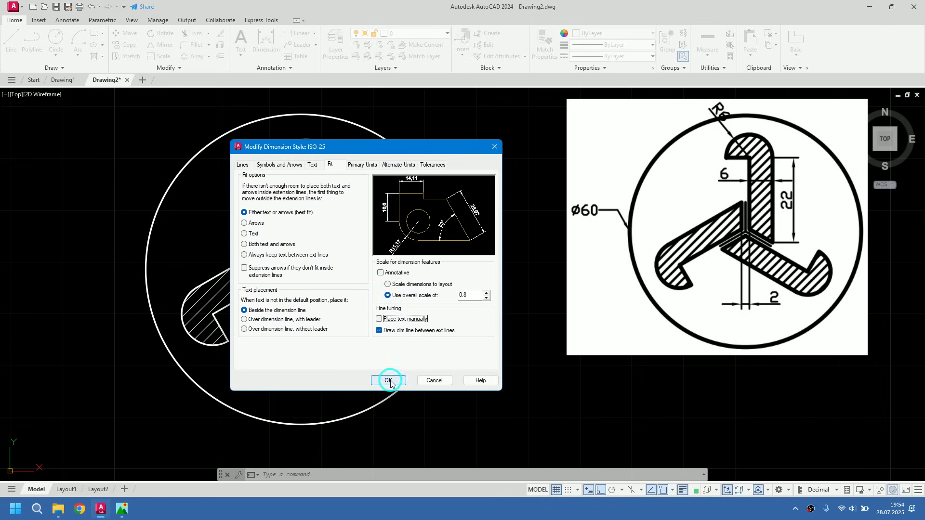
left_click(415, 328)
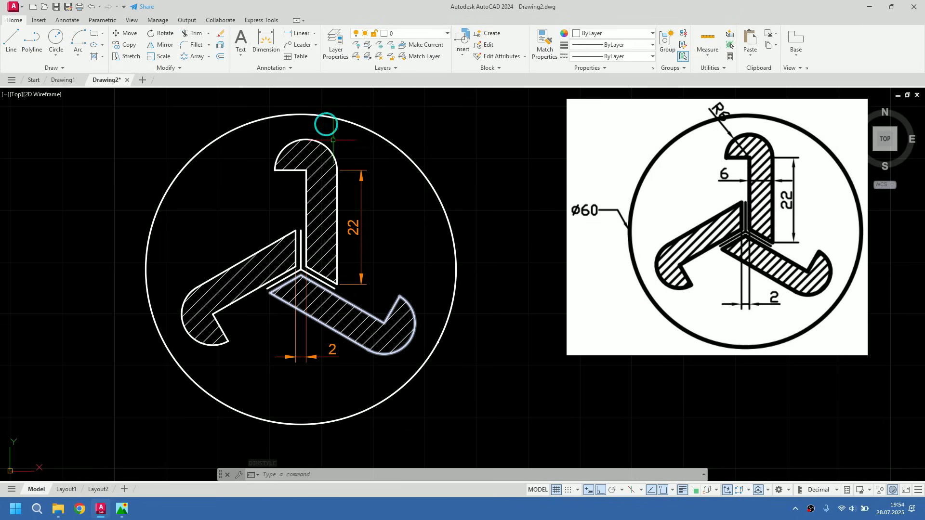
Add a linear dimension across the vertical arm's width, snapping the second point perpendicular to the opposite edge.
left_click(301, 32)
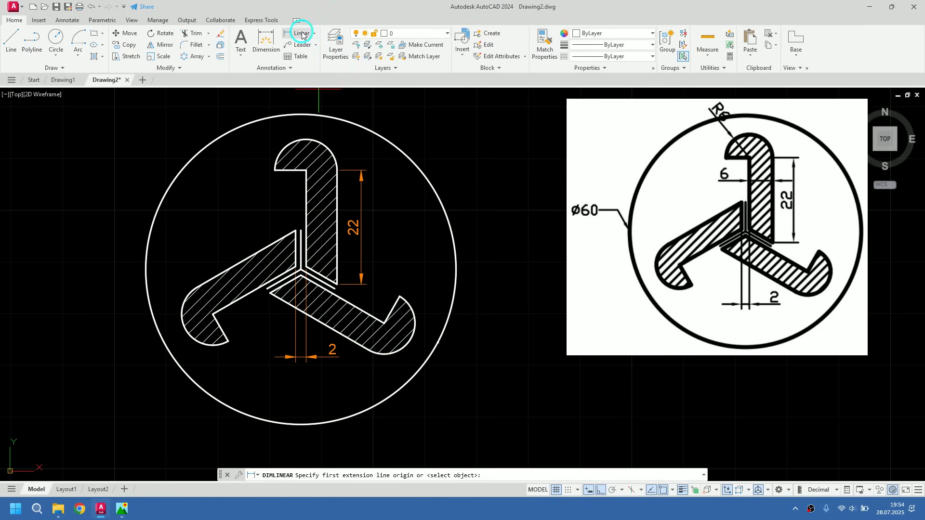
left_click(306, 213)
scroll(338, 225, "up", 4)
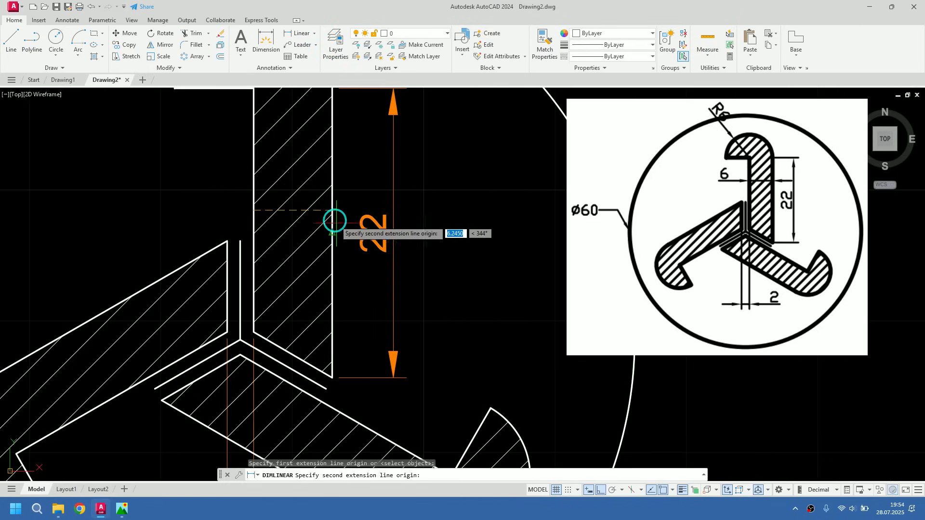
right_click(316, 221, "shift")
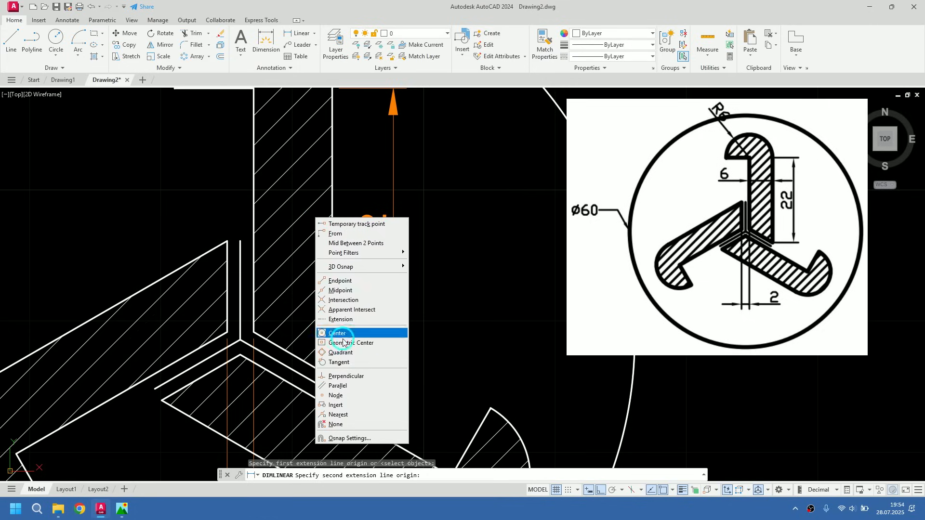
left_click(359, 377)
left_click(331, 209)
scroll(331, 208, "down", 2)
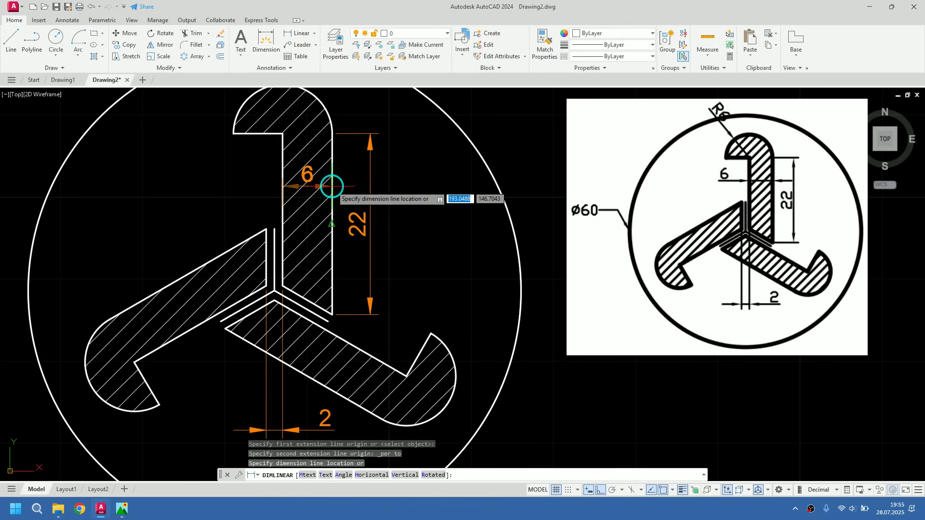
left_click(331, 224)
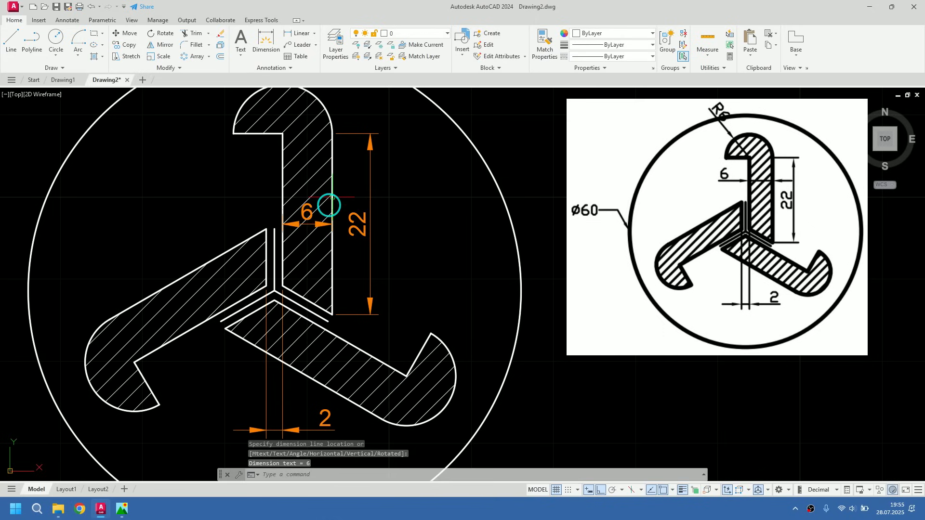
Move the vertical arm's width dimension higher and shift its text outside the arm, on the hook's side.
left_click(306, 213)
left_click(306, 213)
left_click(307, 172)
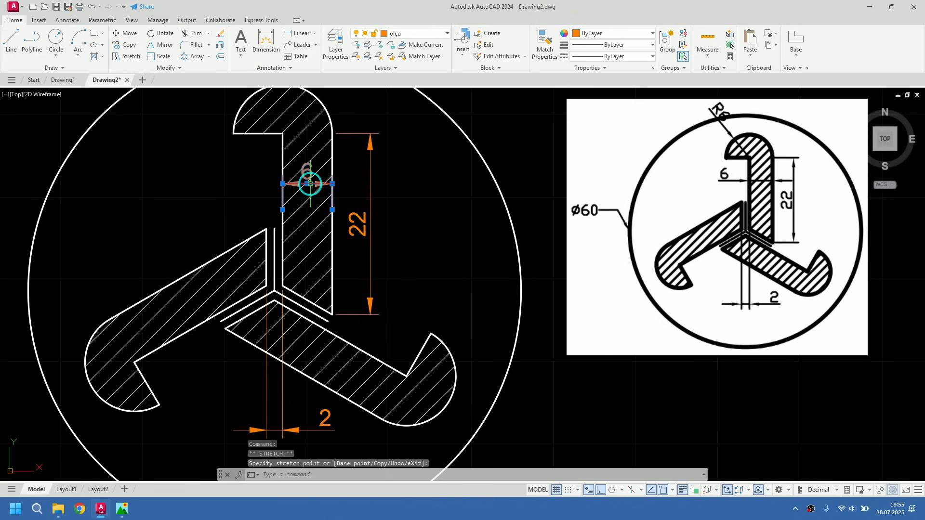
key("Escape")
left_click(307, 182)
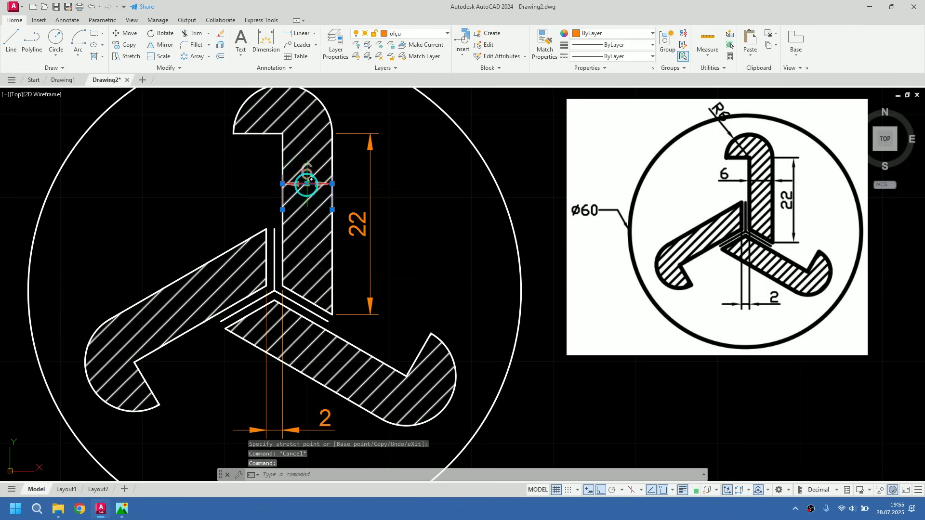
left_click(307, 184)
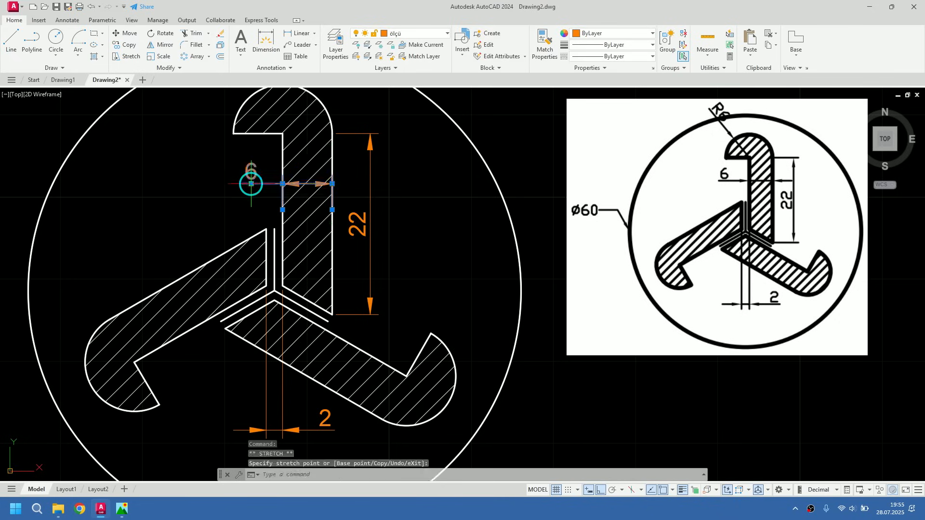
left_click(251, 183)
key("Escape")
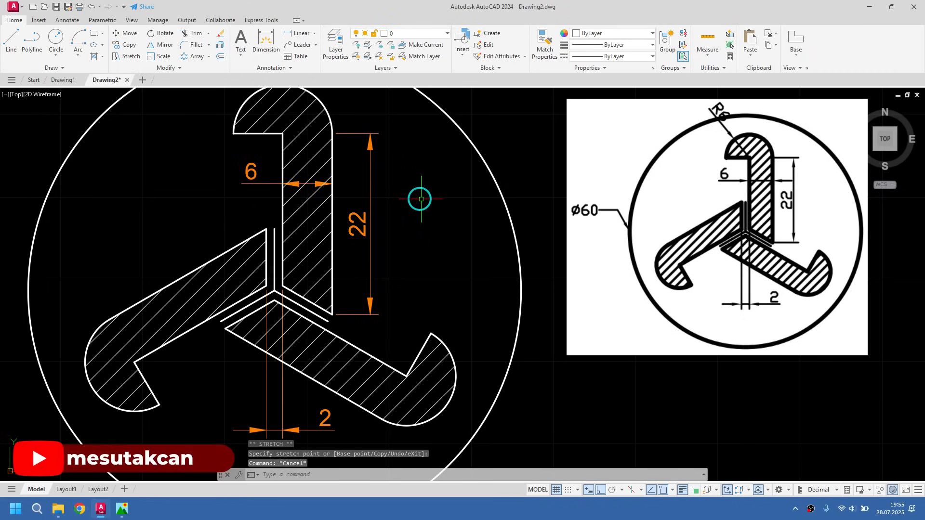
Add a radius dimension to the vertical arm's hook arc, with its text outside the arc toward the upper left.
middle_click_drag(421, 199, 413, 223)
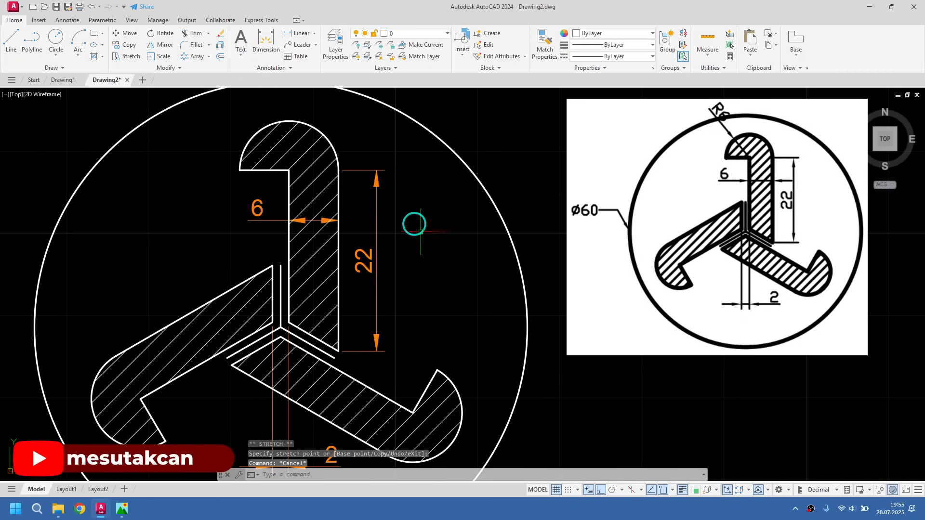
left_click(314, 34)
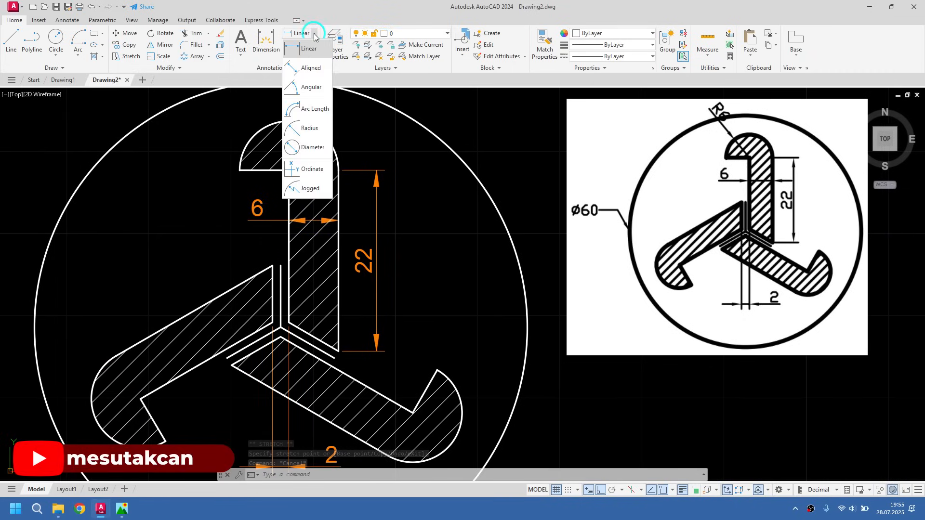
left_click(309, 129)
left_click(252, 136)
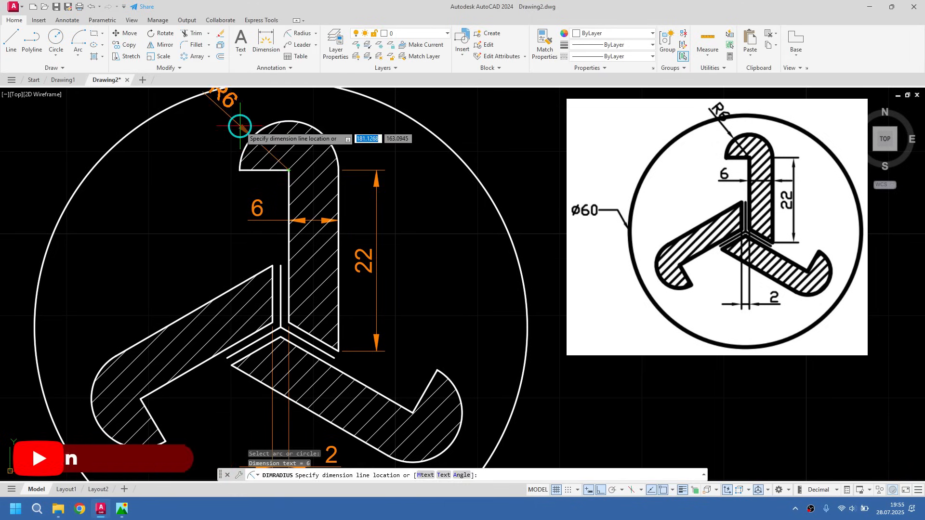
scroll(239, 126, "down", 3)
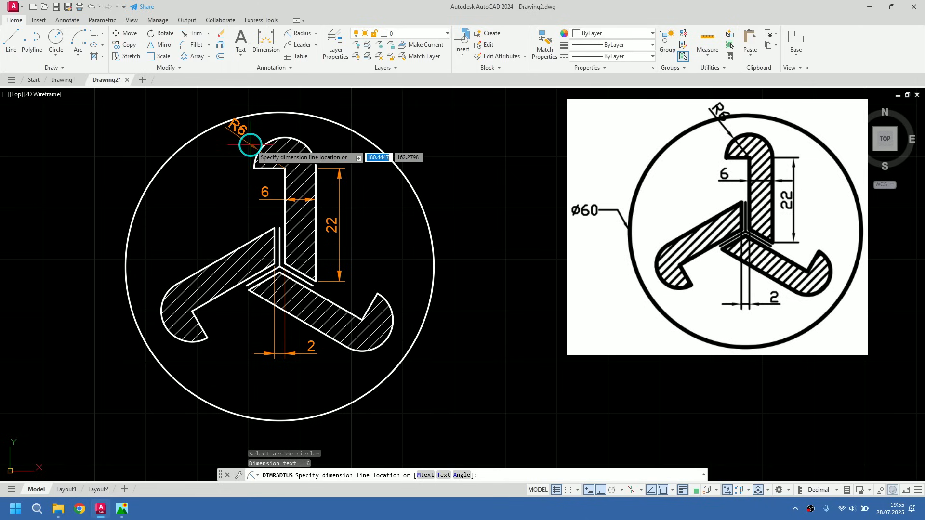
left_click(250, 145)
Add a diameter dimension to the large circle, with its text outside the circle at the upper left.
left_click(315, 34)
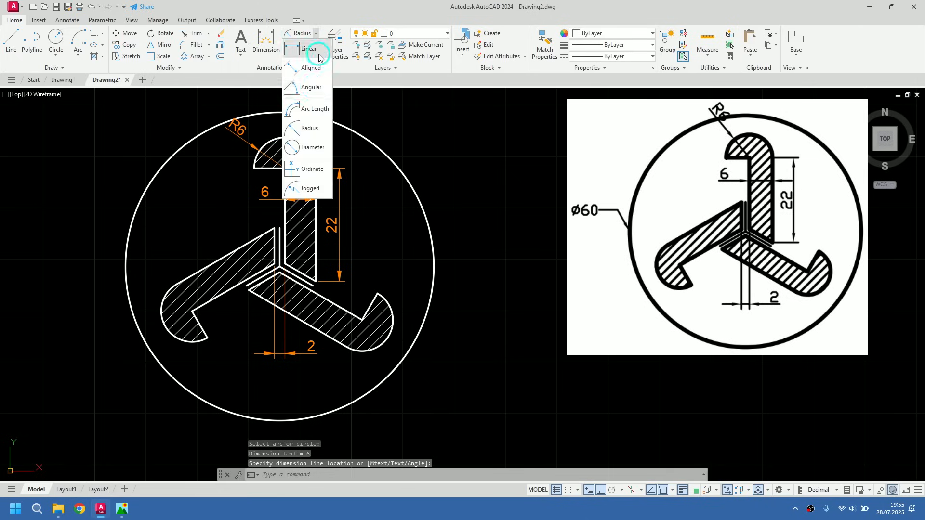
left_click(306, 146)
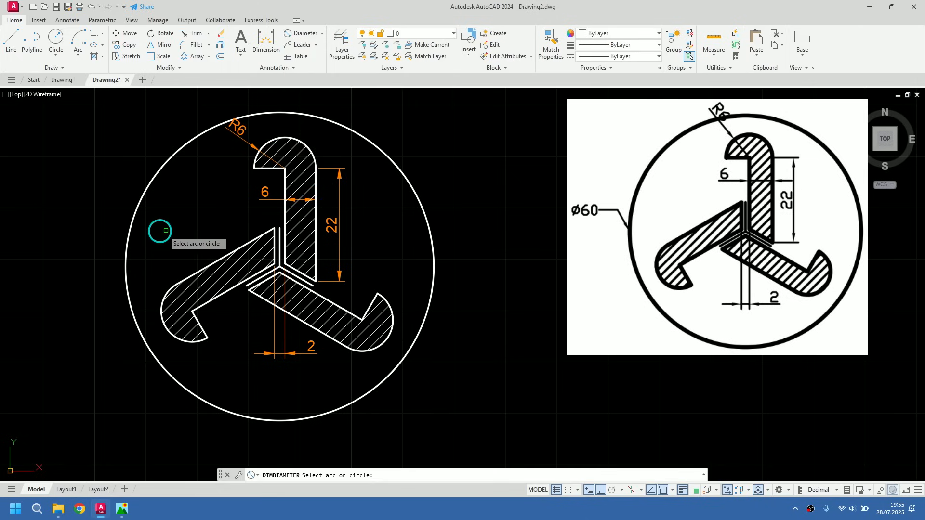
left_click(127, 240)
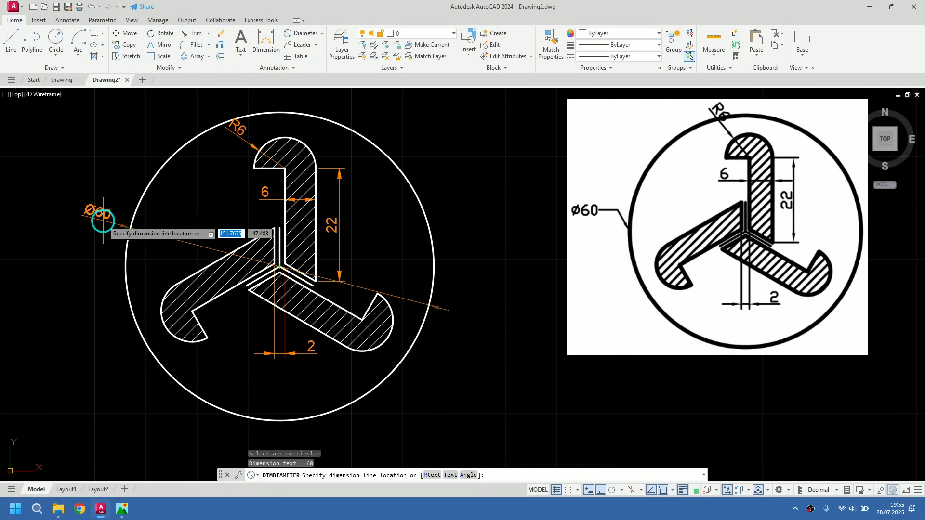
left_click(115, 189)
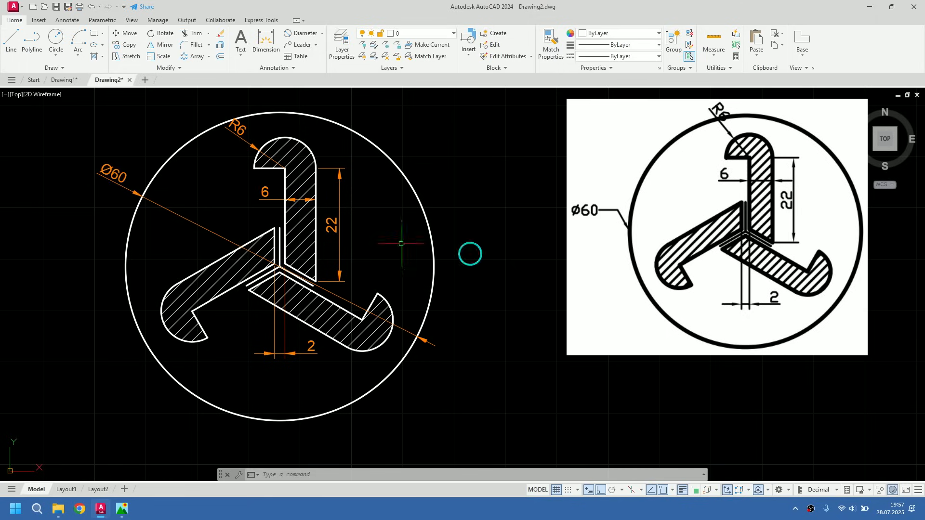
Set the circle's diameter dimension to have Dim line forced Off in its properties.
left_click(108, 181)
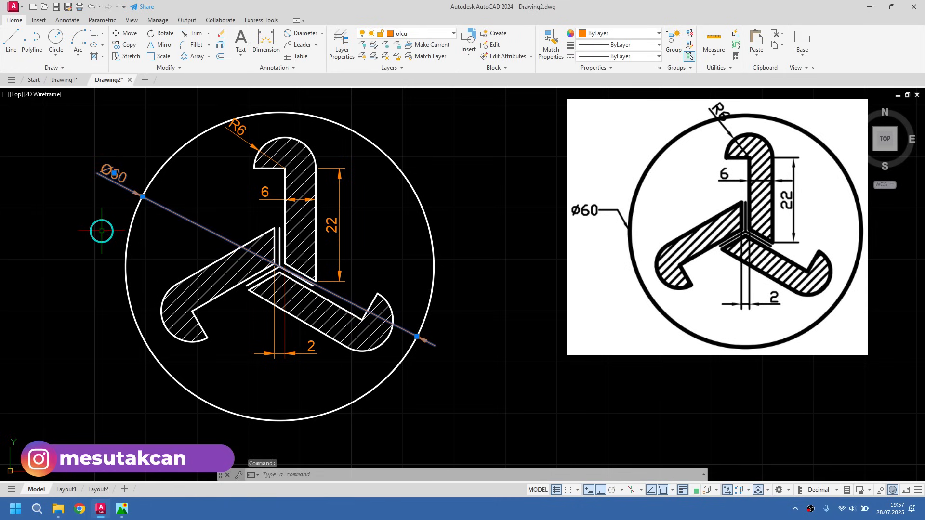
key("ctrl+1")
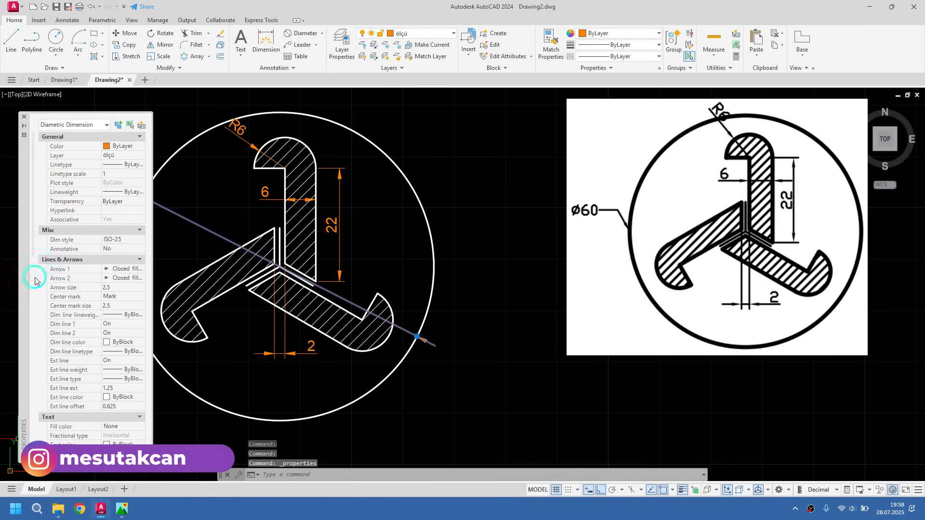
scroll(39, 289, "down", 10)
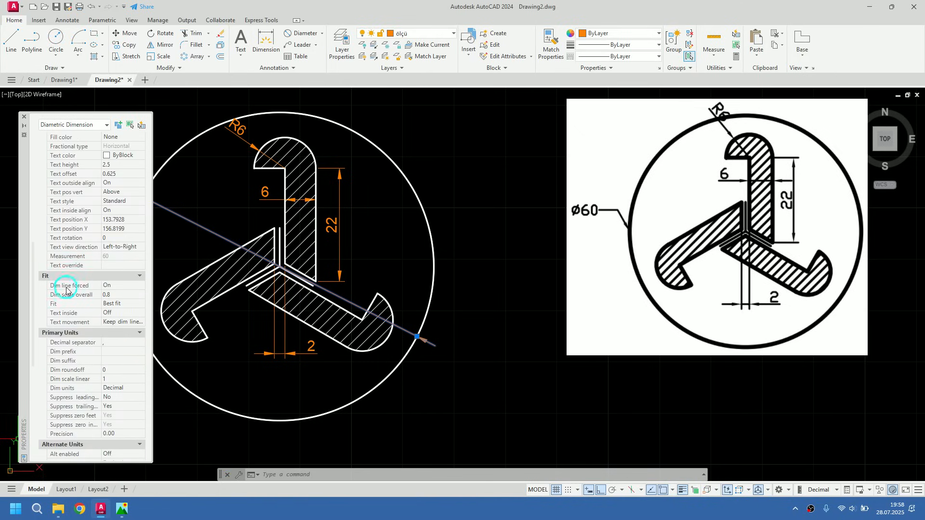
left_click(117, 286)
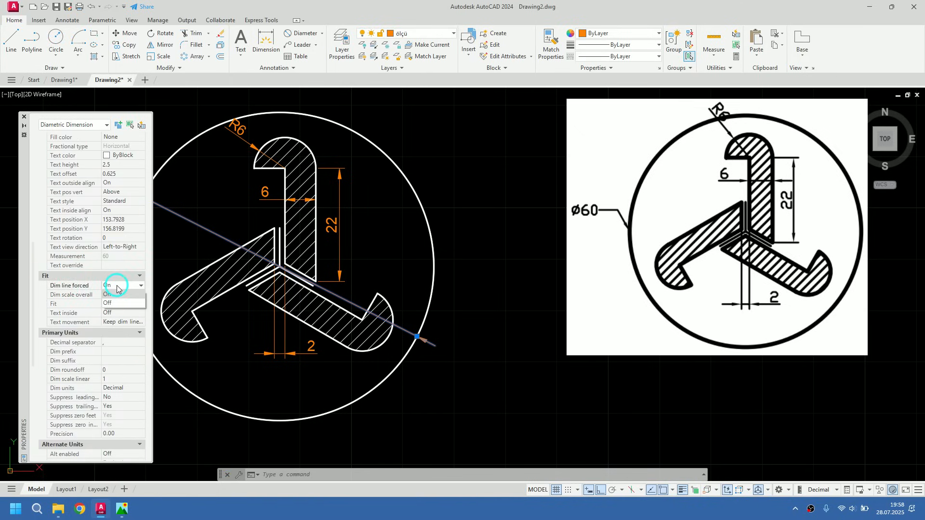
left_click(114, 303)
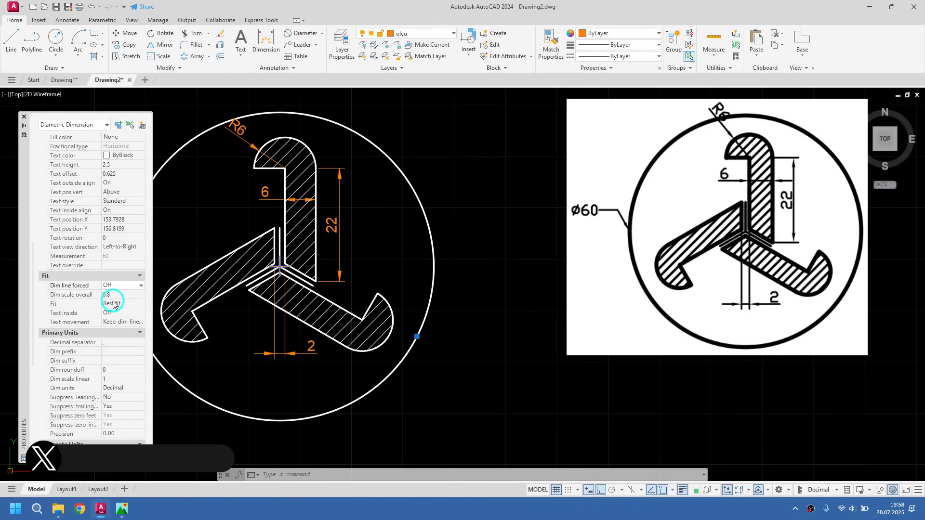
middle_click_drag(178, 247, 255, 244)
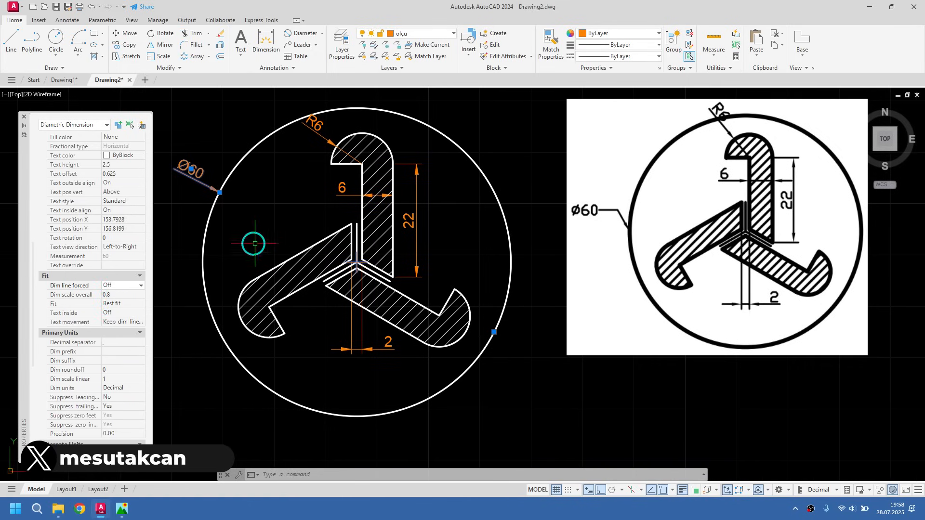
scroll(87, 200, "up", 5)
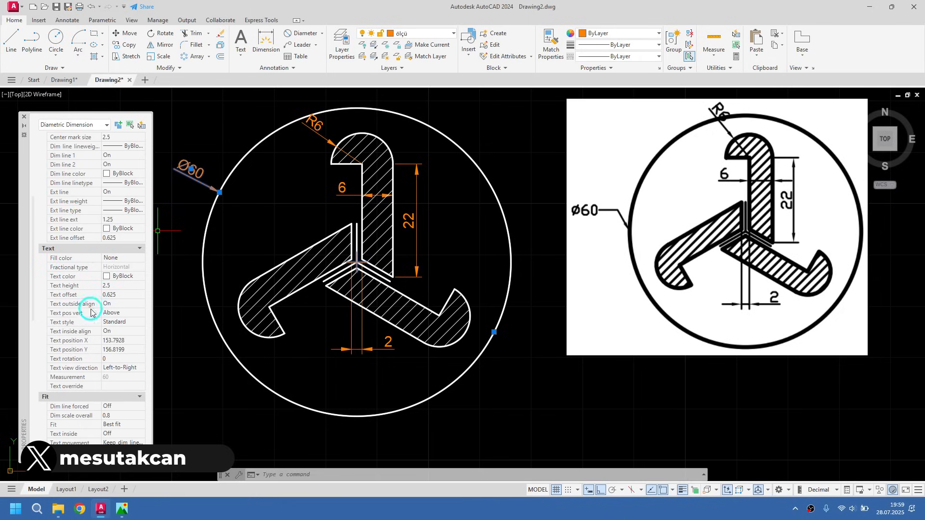
Turn Text outside align Off and set the vertical text position to Centered for the large circle's diameter dimension.
left_click(114, 304)
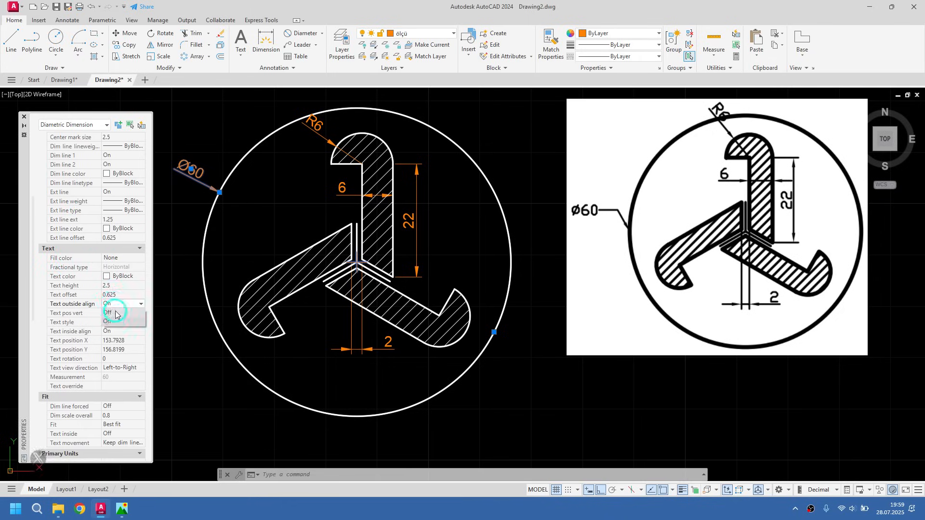
left_click(114, 313)
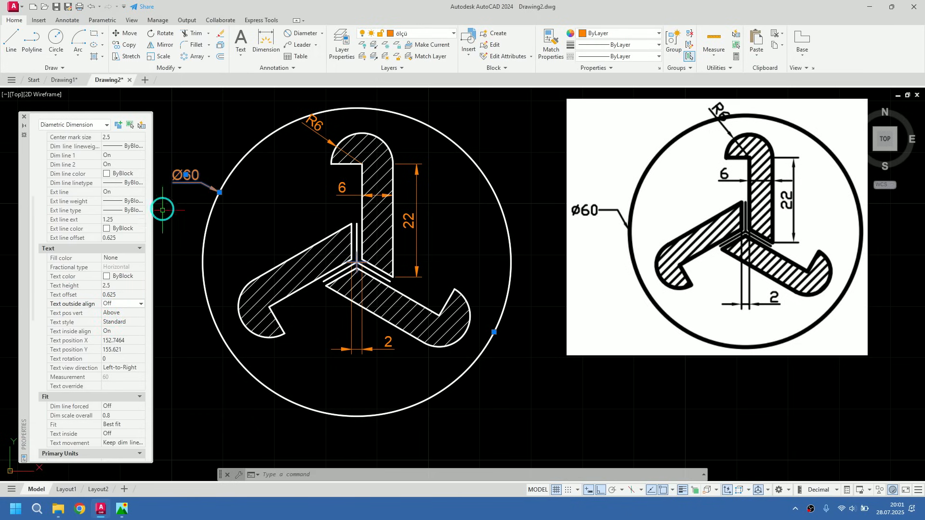
left_click(127, 313)
left_click(128, 312)
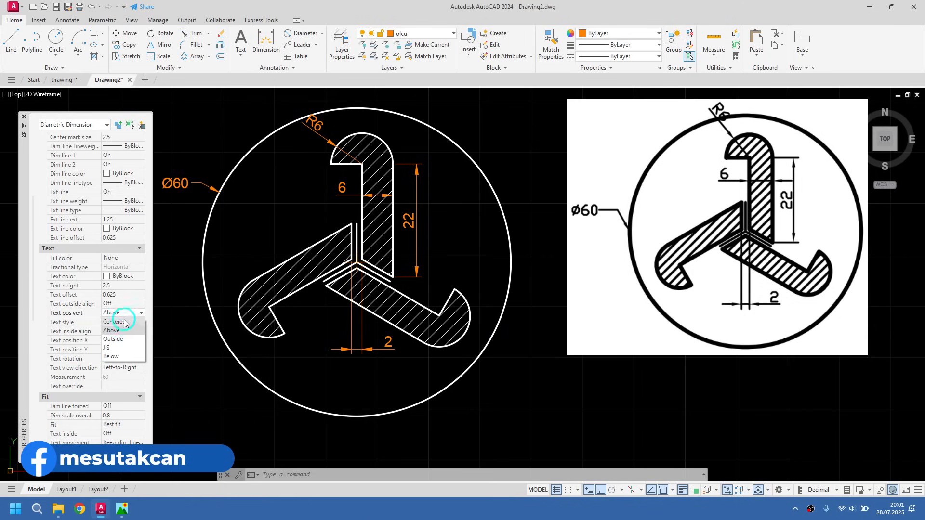
left_click(119, 323)
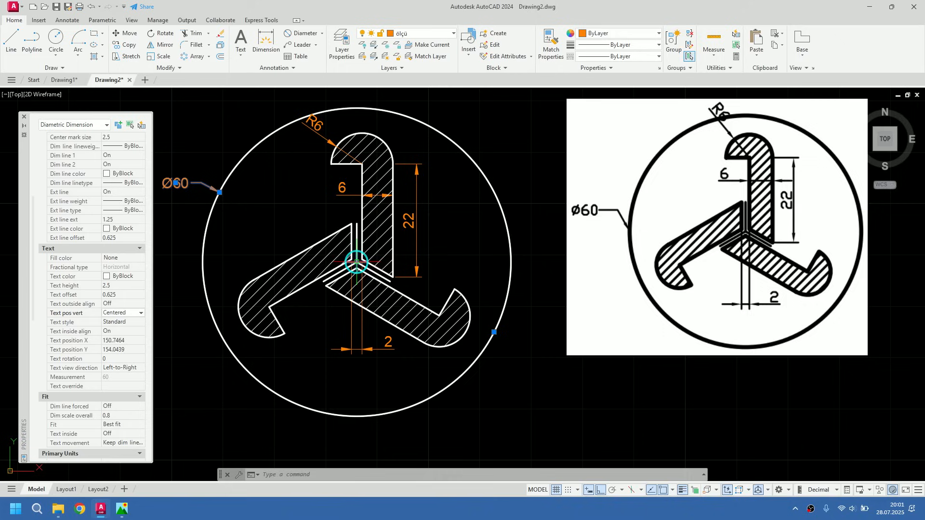
Set the large circle's diameter dimension to have its Center mark as None, and close its properties.
scroll(359, 263, "up", 5)
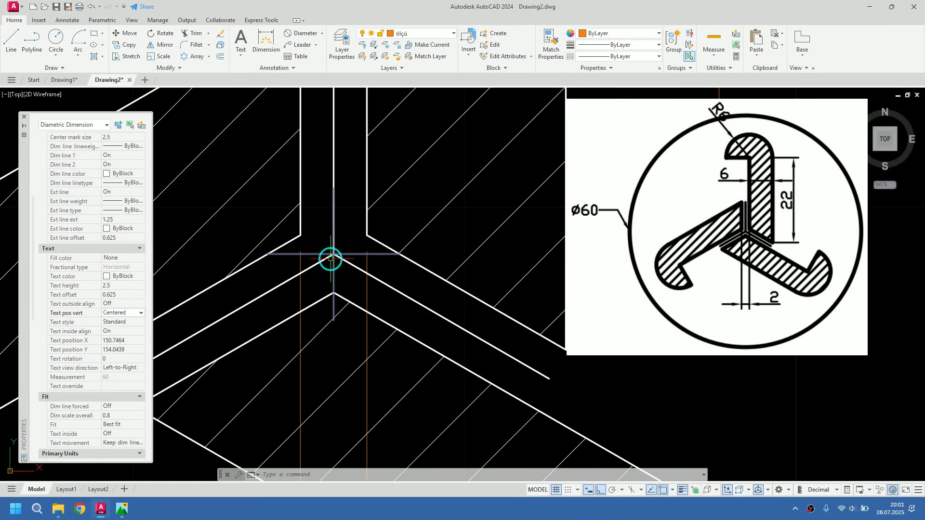
scroll(336, 268, "down", 3)
scroll(336, 267, "up", 3)
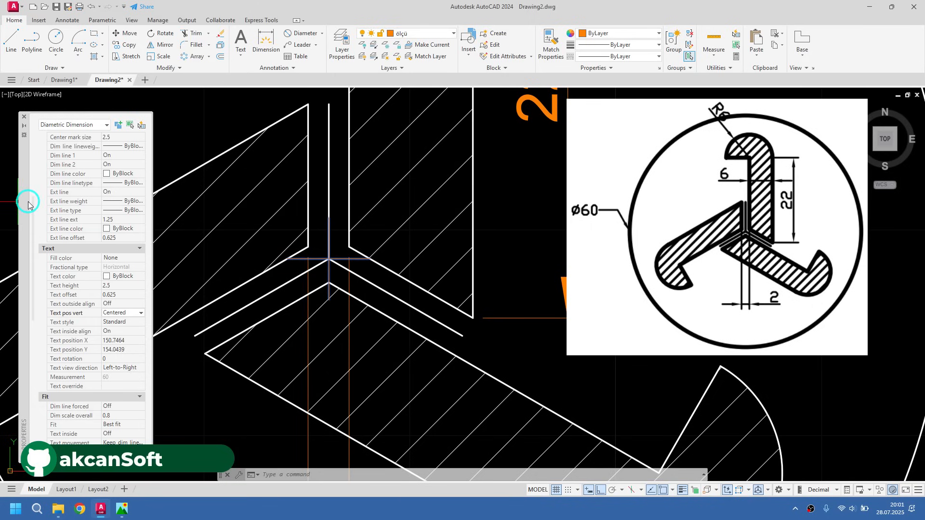
scroll(72, 205, "up", 2)
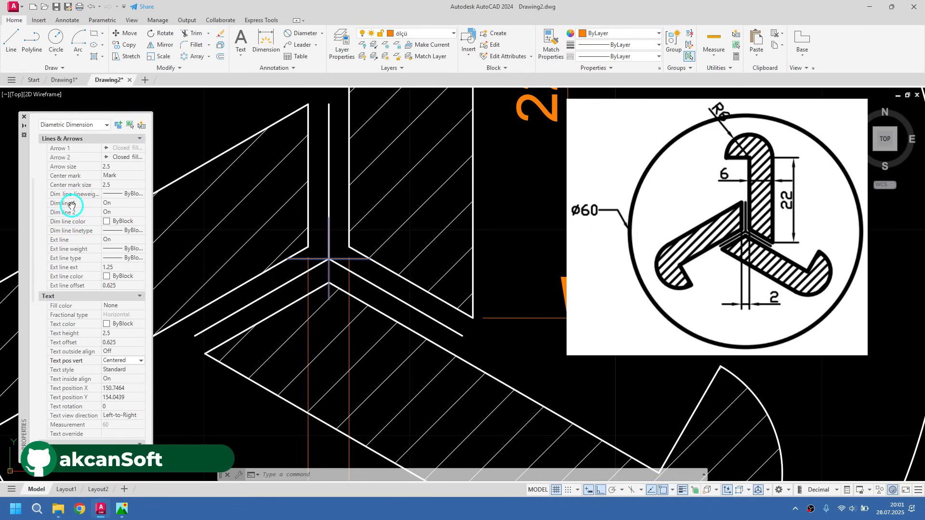
left_click(122, 179)
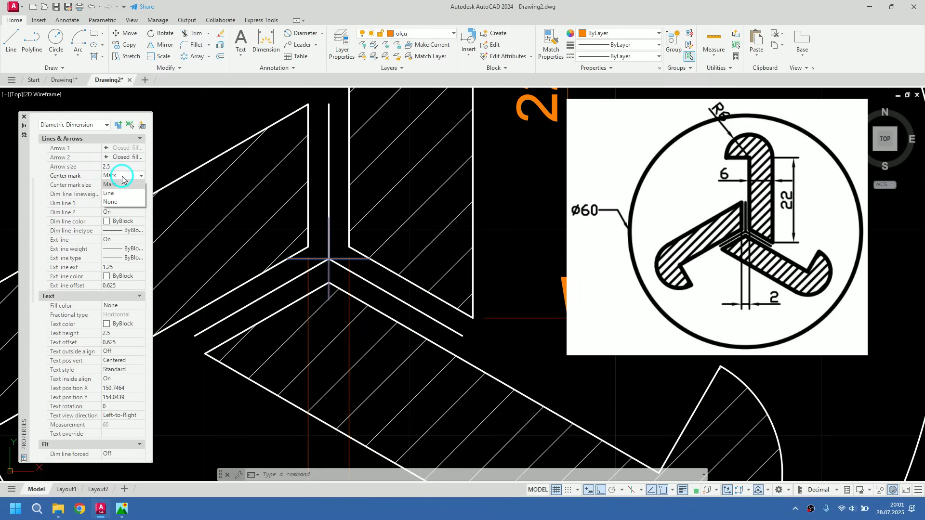
left_click(112, 203)
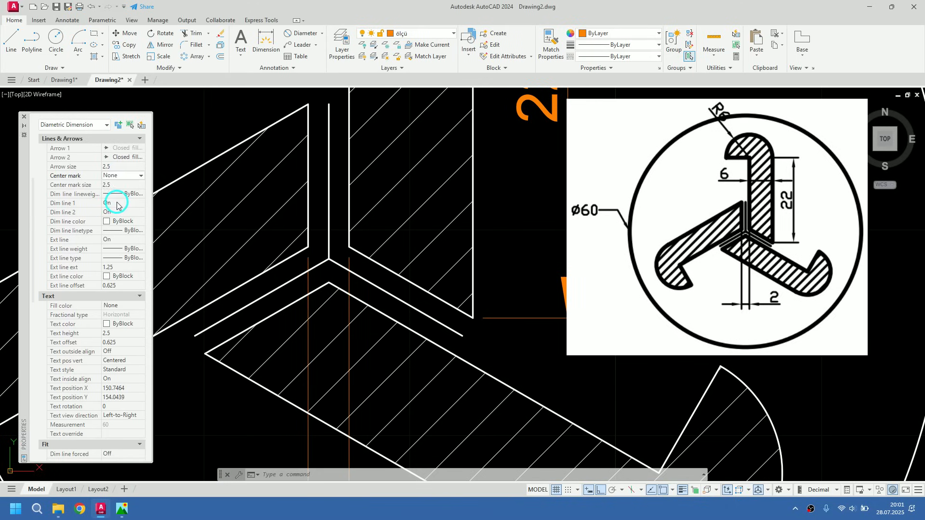
left_click(24, 116)
scroll(192, 196, "down", 5)
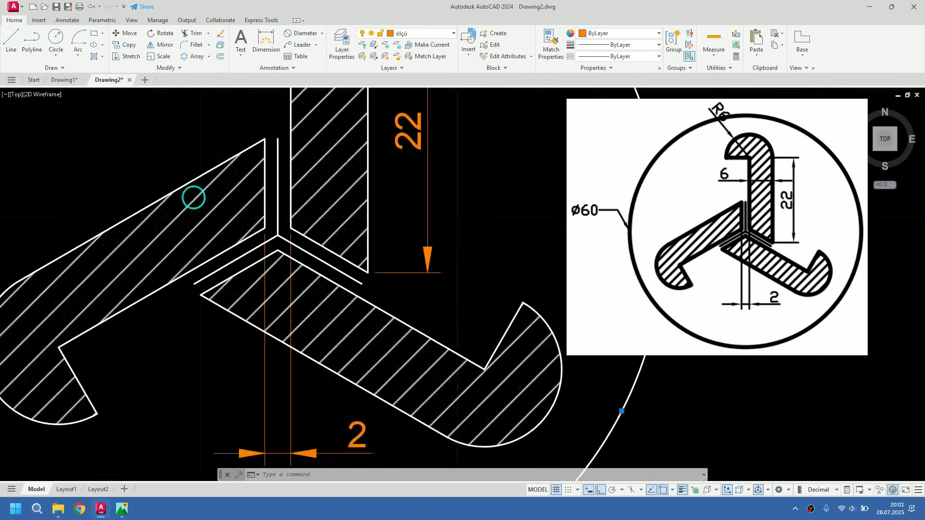
middle_click_drag(188, 190, 252, 232)
scroll(214, 212, "down", 2)
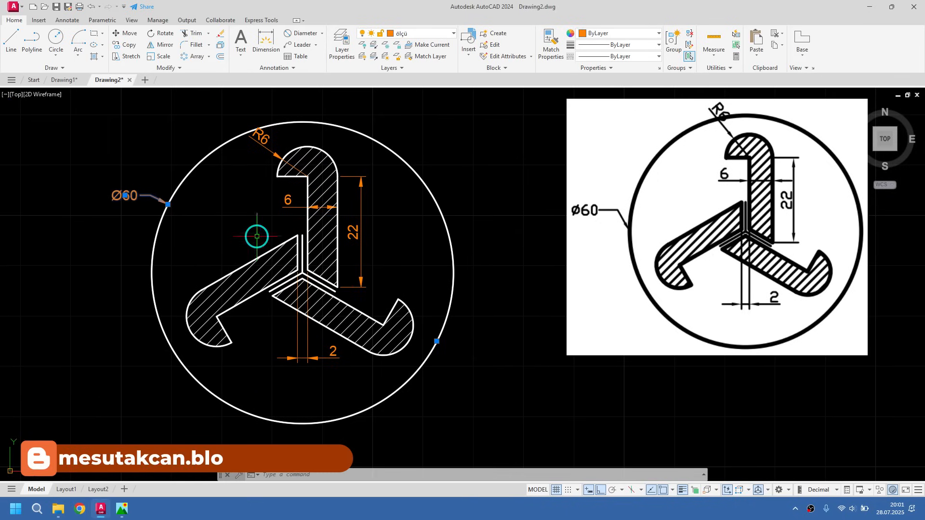